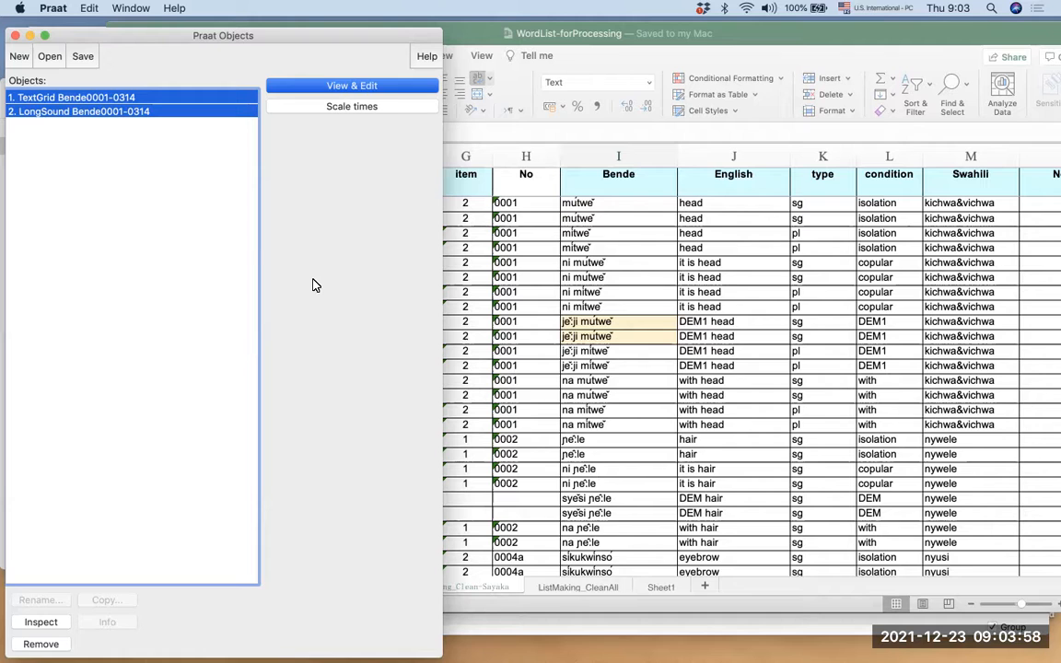
pyautogui.click(48, 57)
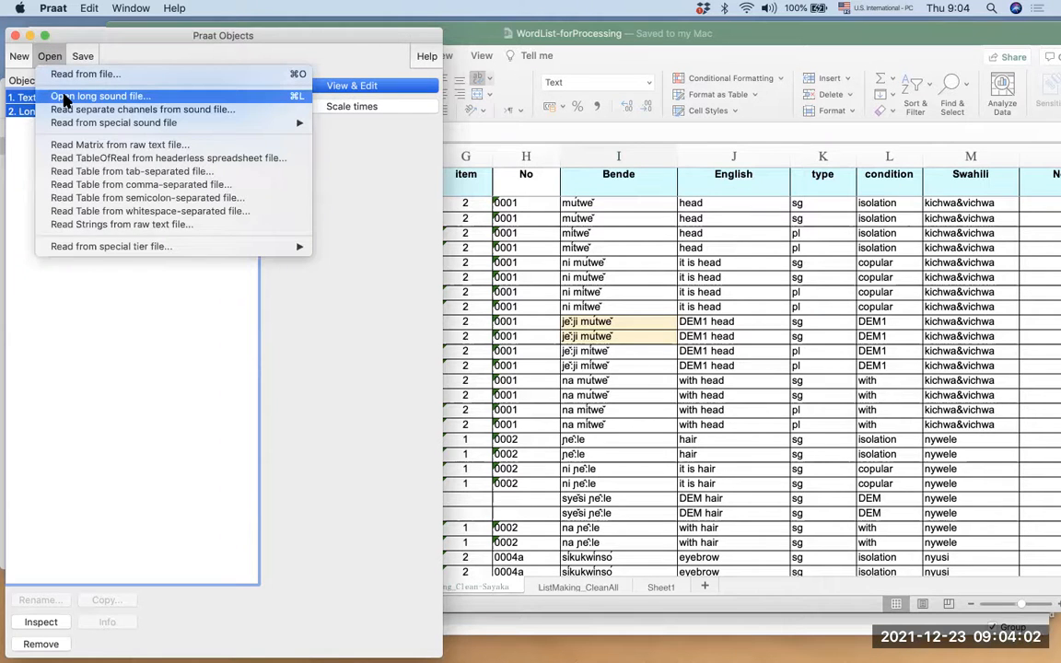
pyautogui.click(64, 97)
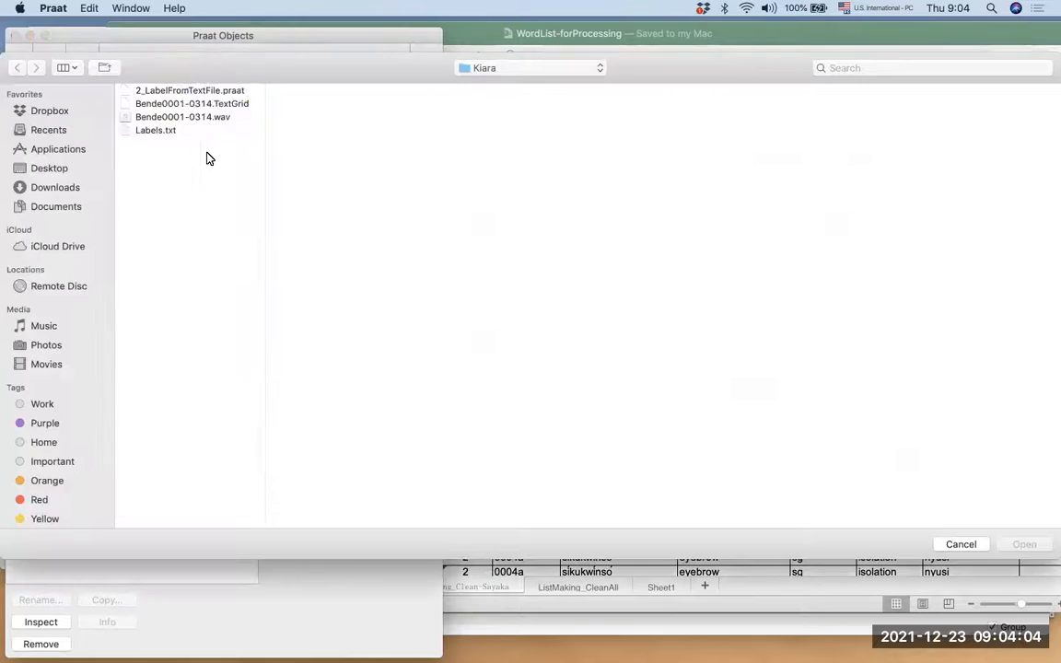
pyautogui.click(184, 118)
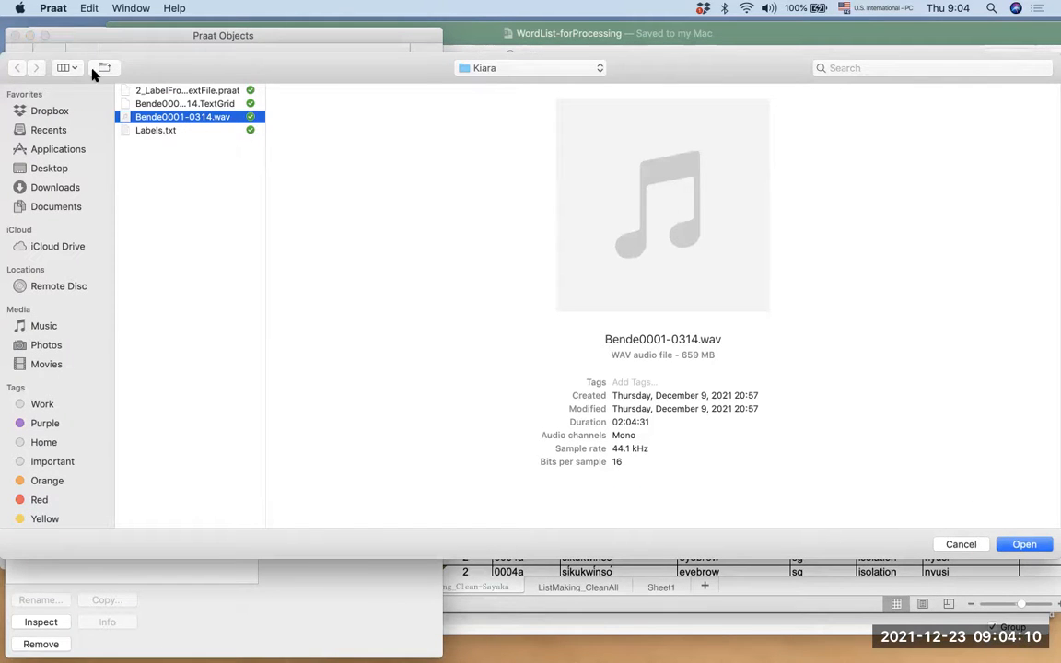
pyautogui.click(958, 544)
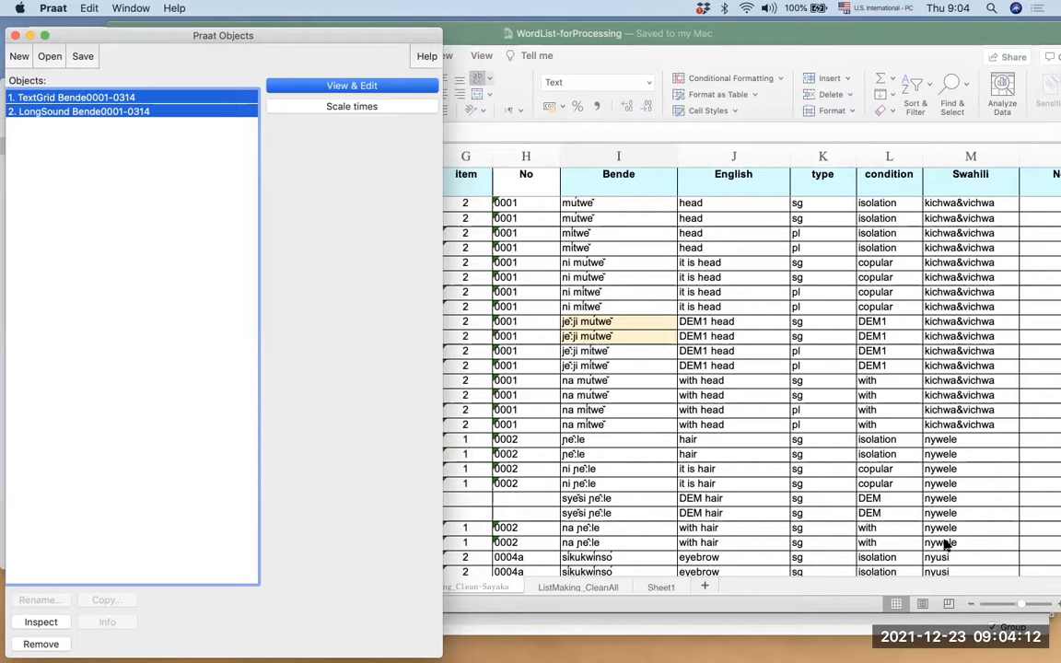
# Step: Clear the joint selection and select only the TextGrid Bende0001-0314 object
pyautogui.click(167, 163)
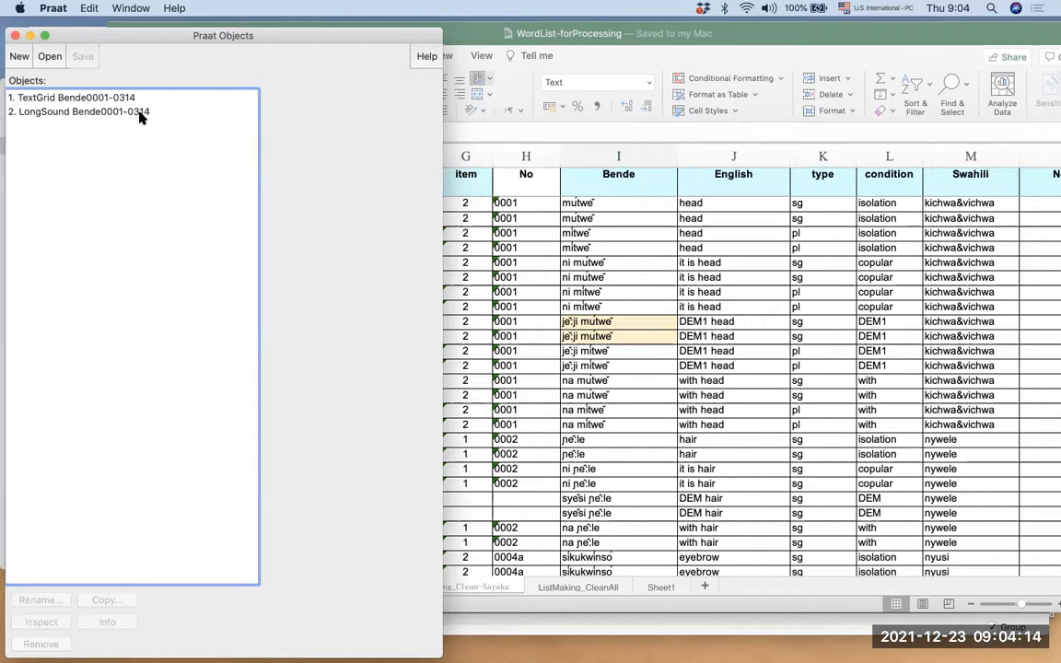
pyautogui.click(140, 112)
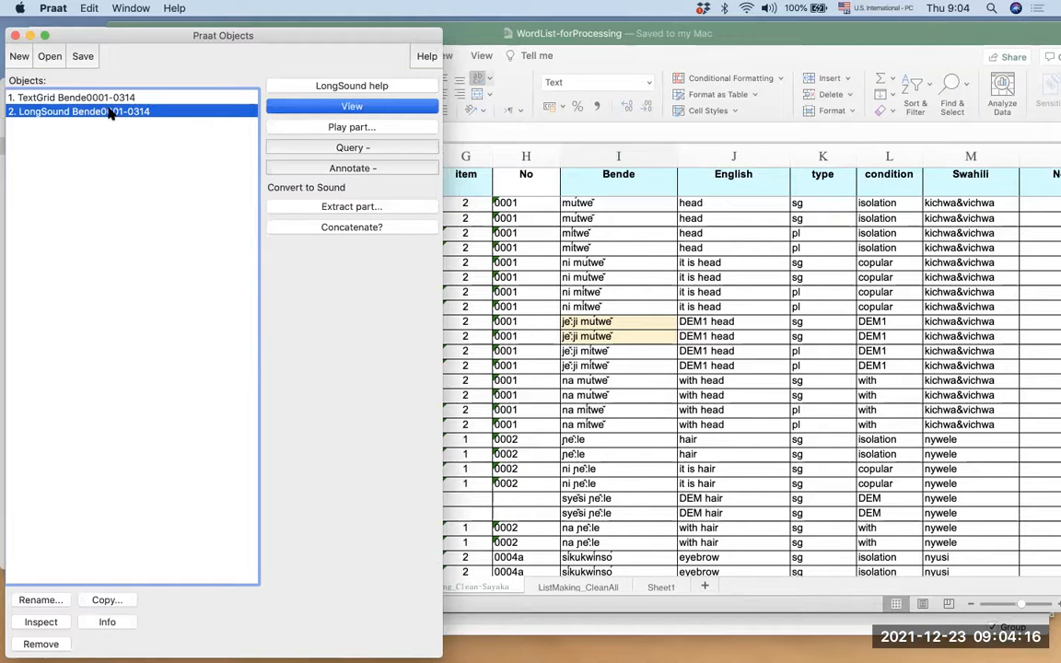
pyautogui.click(100, 98)
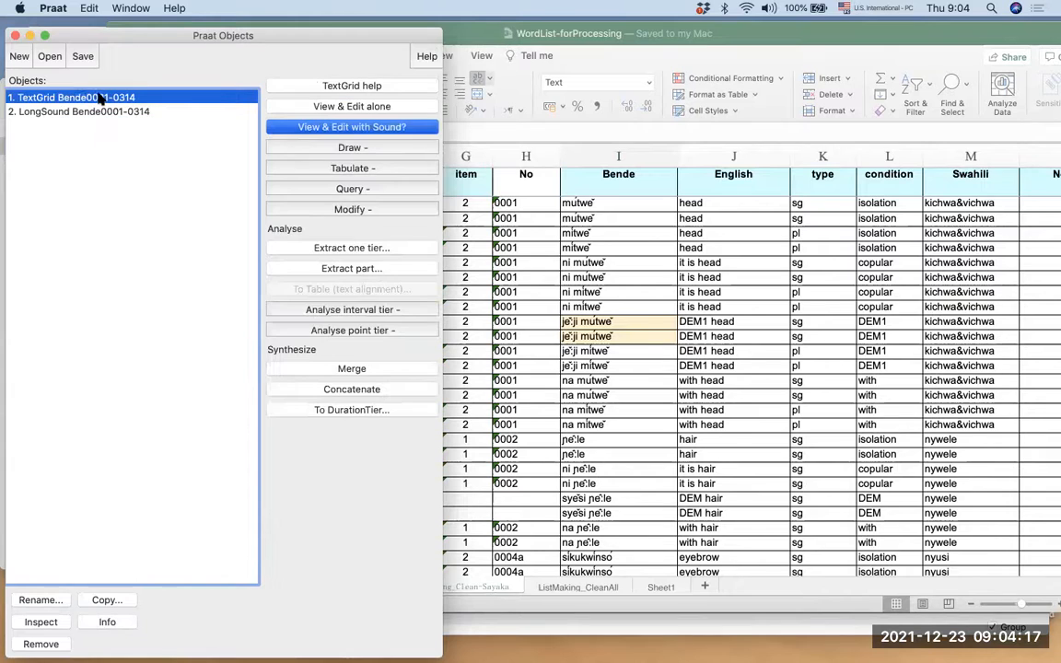
pyautogui.click(51, 58)
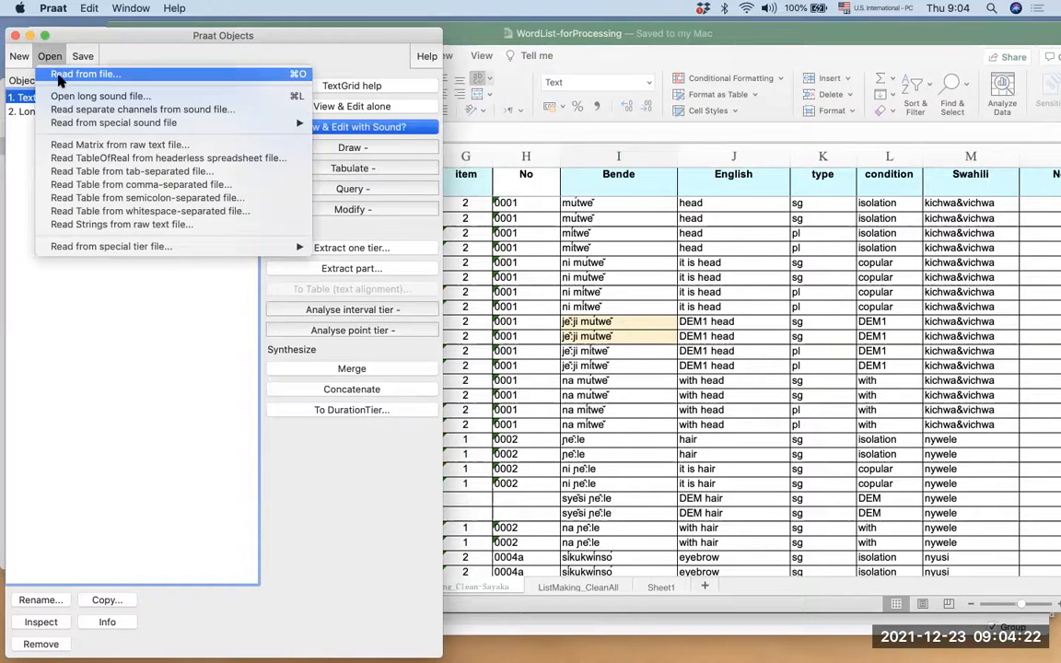
pyautogui.click(59, 77)
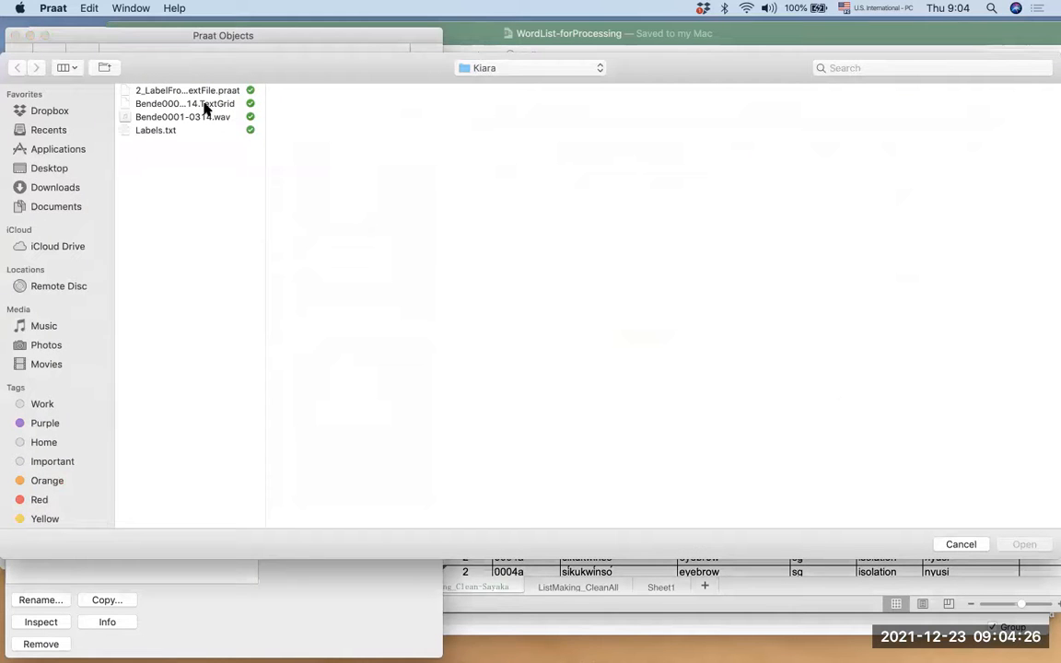
pyautogui.click(968, 545)
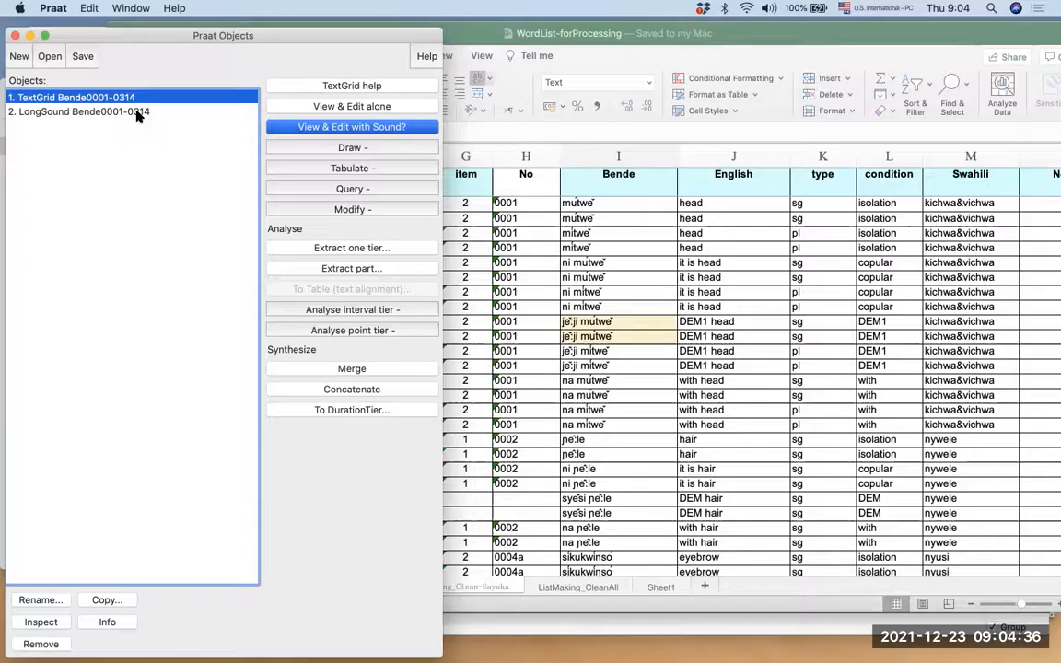
# Step: Bring up the TextGrid Bende0001-0314 editor and look through its first labelled intervals, ending back at the start
pyautogui.hotkey('ctrl', 'Up')
pyautogui.click(706, 105)
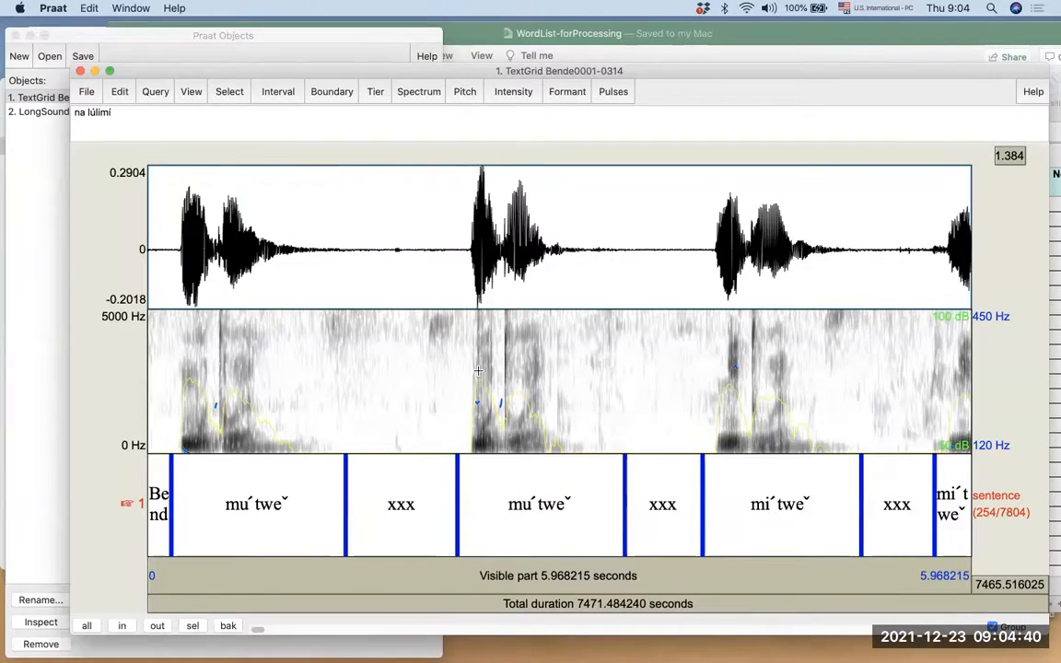
pyautogui.hscroll(15, 597, 505)
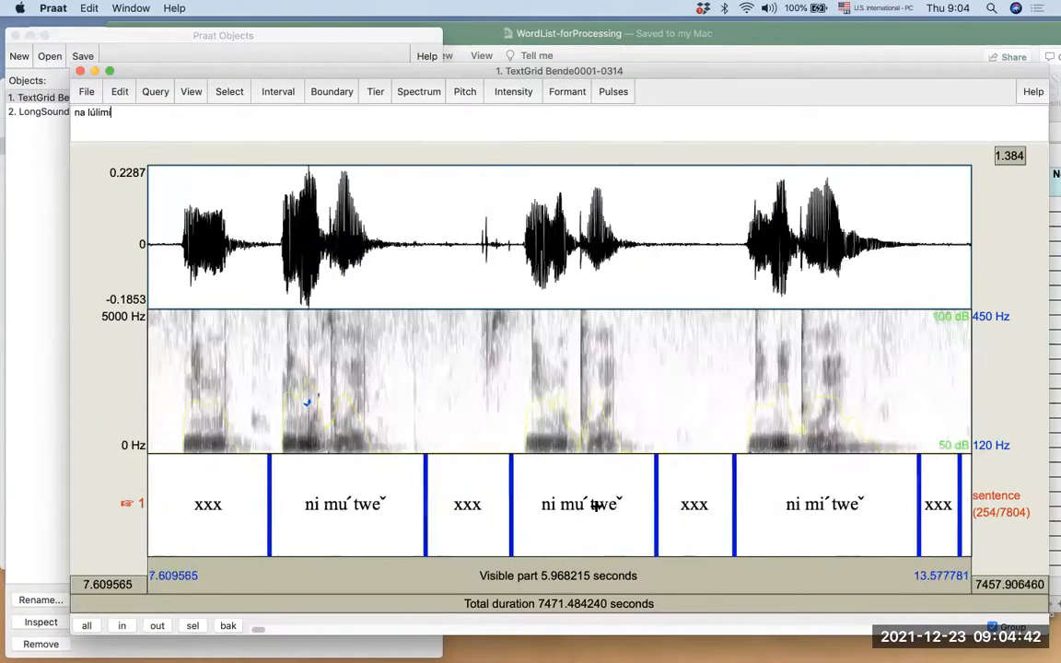
pyautogui.hscroll(-15, 596, 505)
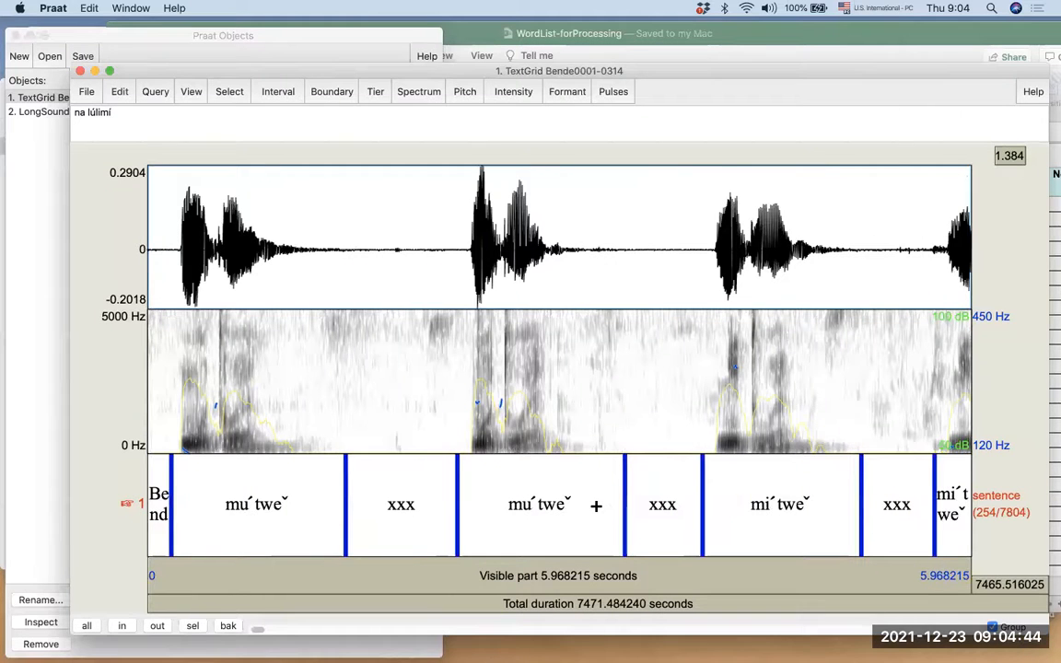
# Step: Return to the Praat objects list and open the Praat script 2_LabelFromTextFile.praat
pyautogui.click(30, 371)
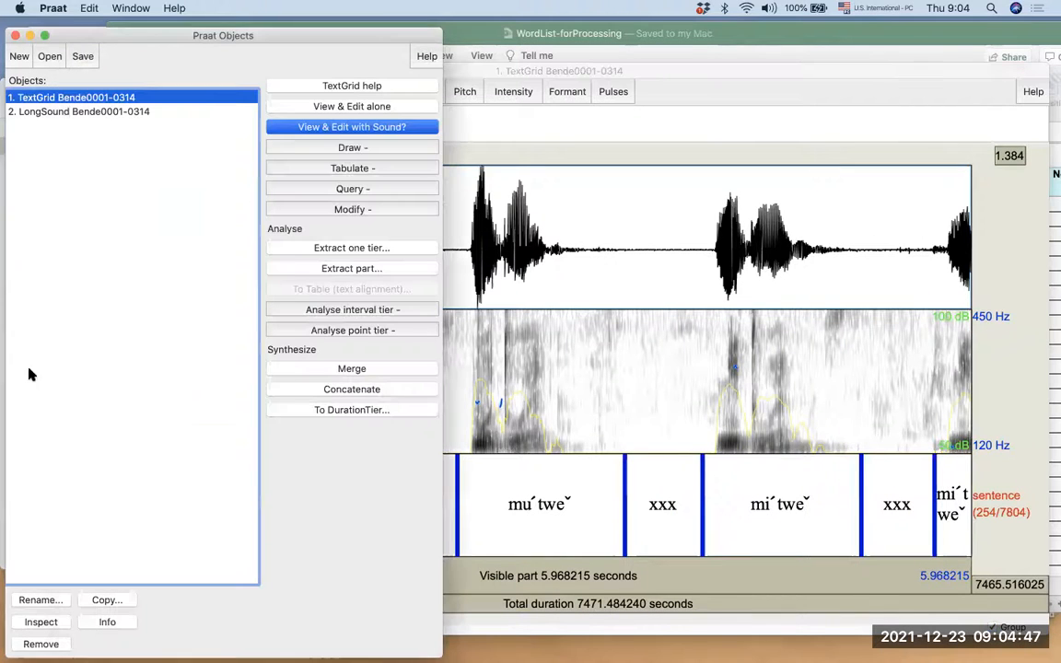
pyautogui.click(56, 9)
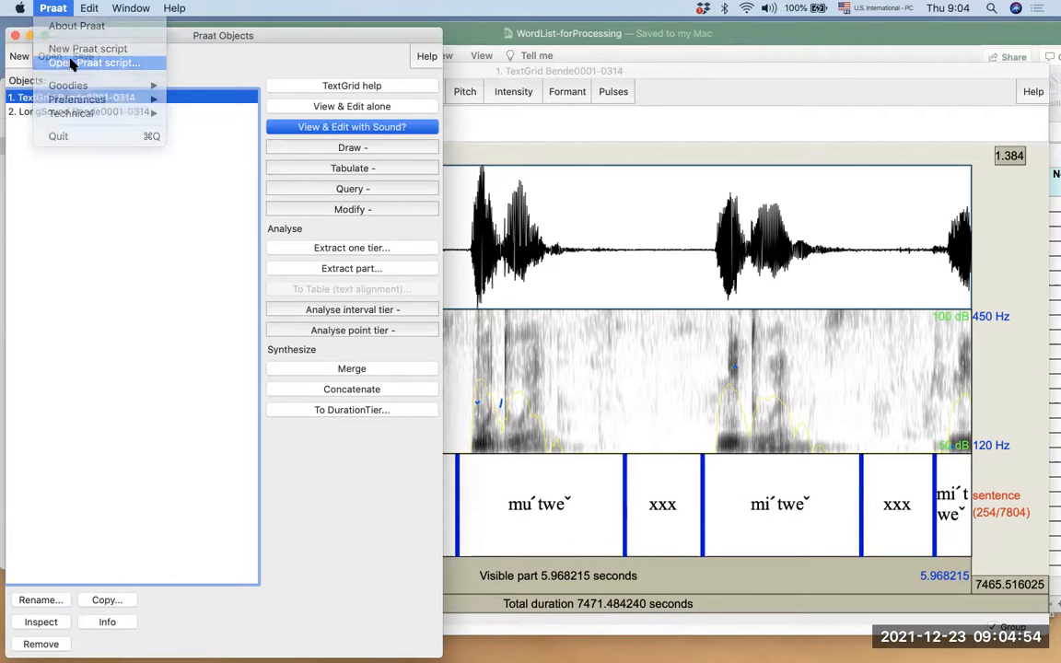
pyautogui.click(71, 62)
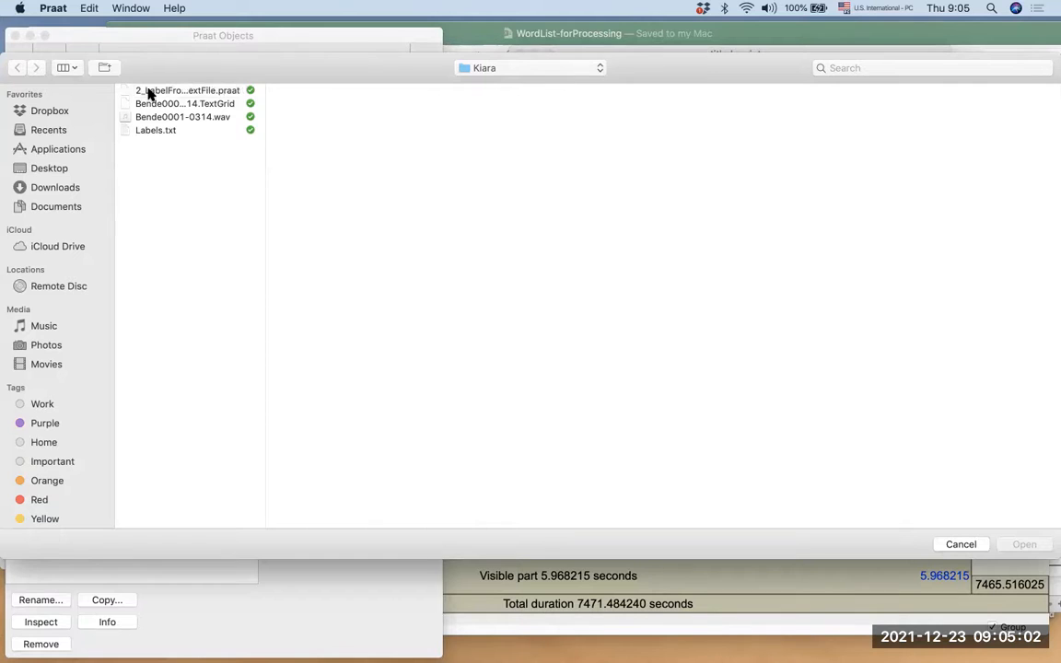
pyautogui.click(148, 94)
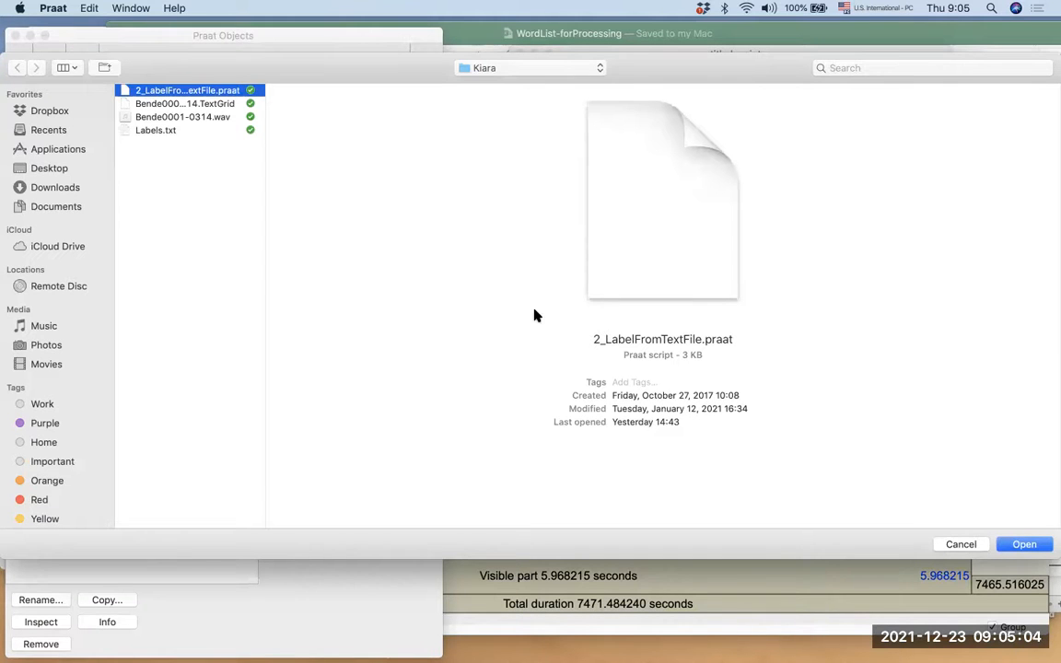
pyautogui.click(1025, 545)
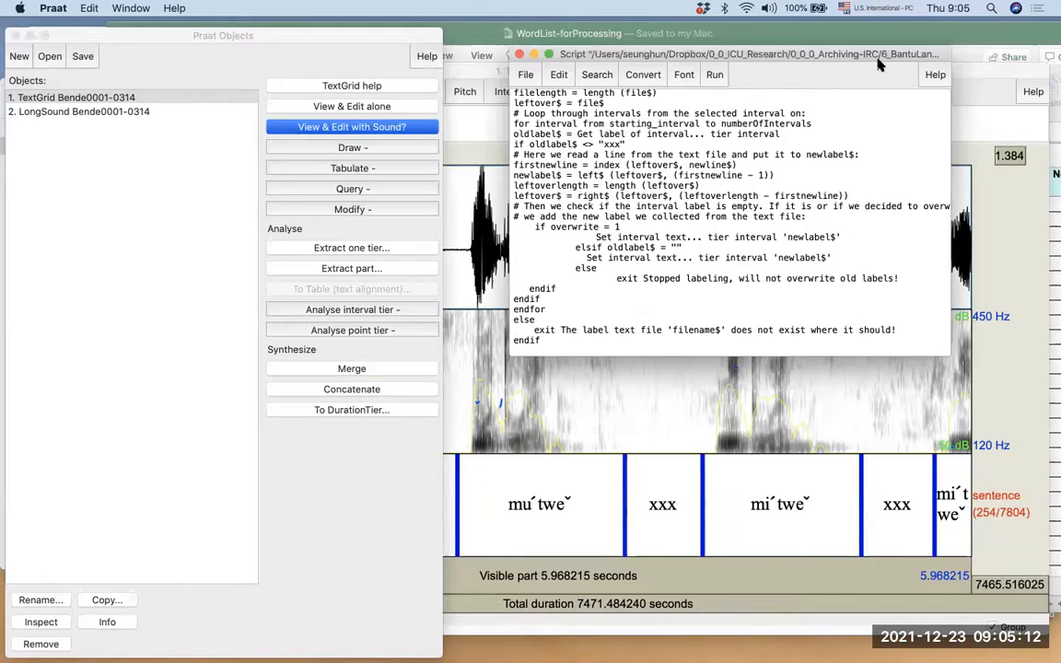
# Step: Move the script window over the objects list and read the script's header comments and labelling code
pyautogui.moveTo(880, 63); pyautogui.dragTo(434, 179)
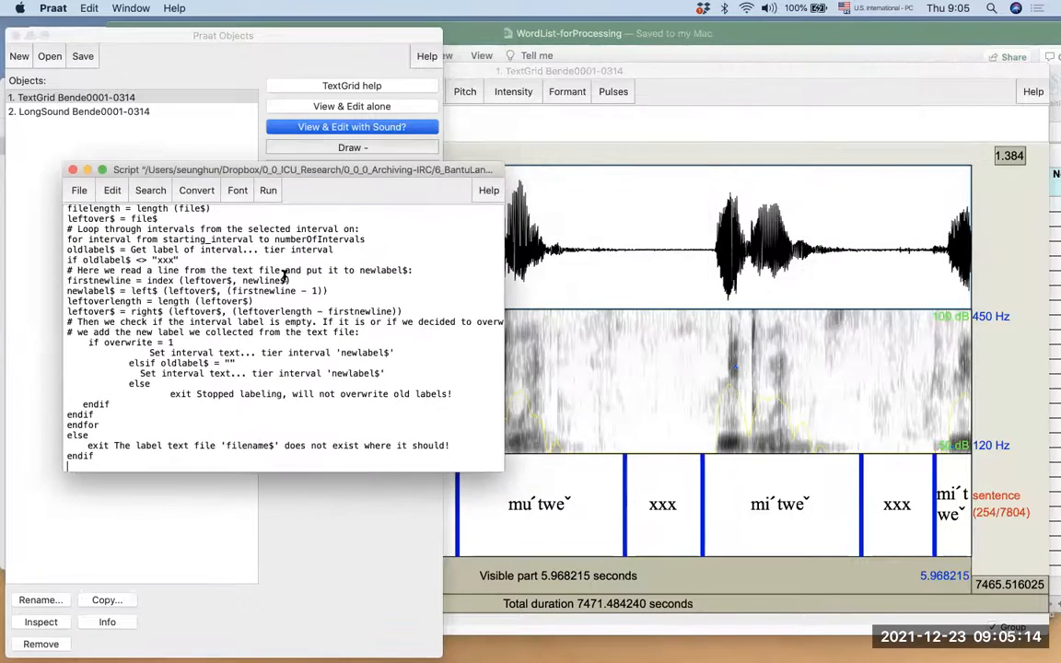
pyautogui.scroll(15, 294, 313)
pyautogui.scroll(-5, 298, 309)
pyautogui.scroll(-4, 297, 309)
pyautogui.scroll(15, 298, 308)
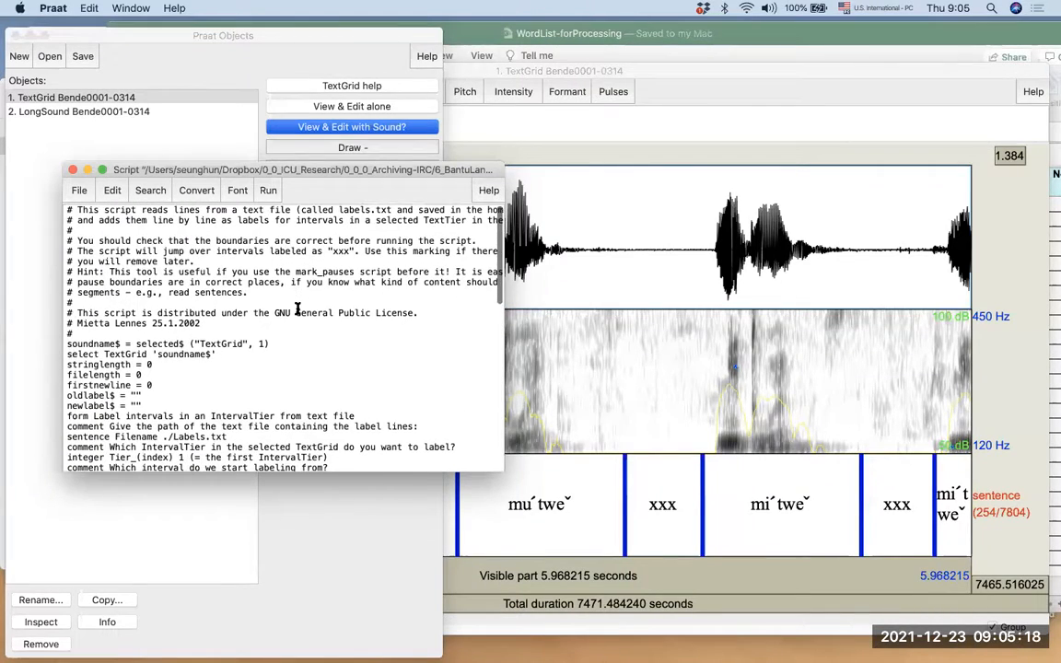
# Step: Run the whole script and move its interval-labelling form away from the script's header comments
pyautogui.click(268, 191)
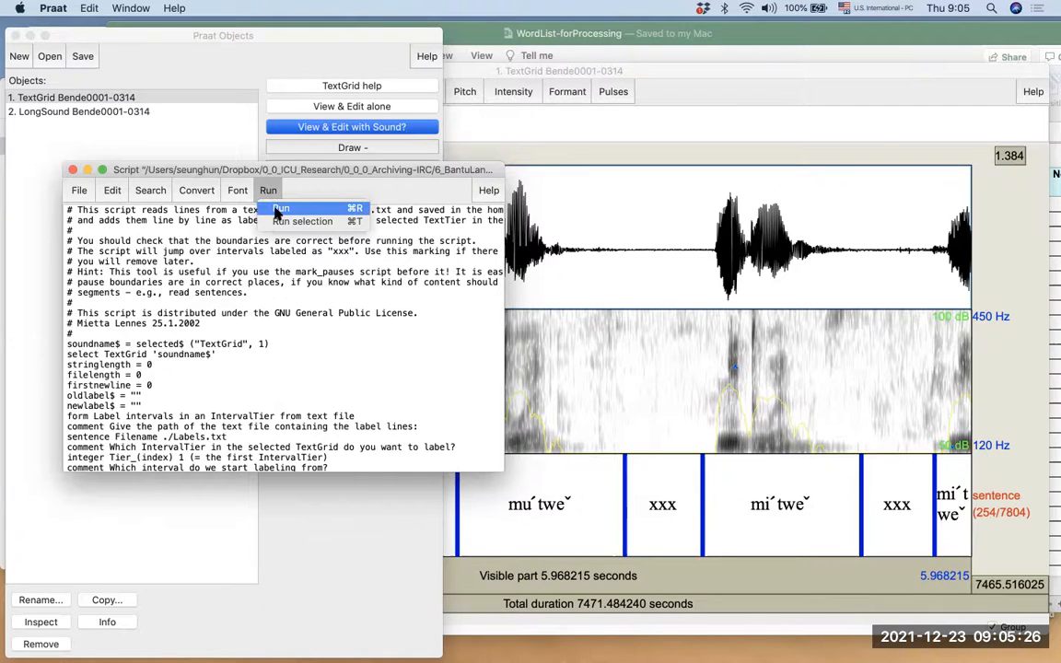
pyautogui.click(277, 211)
pyautogui.moveTo(241, 362); pyautogui.dragTo(148, 333)
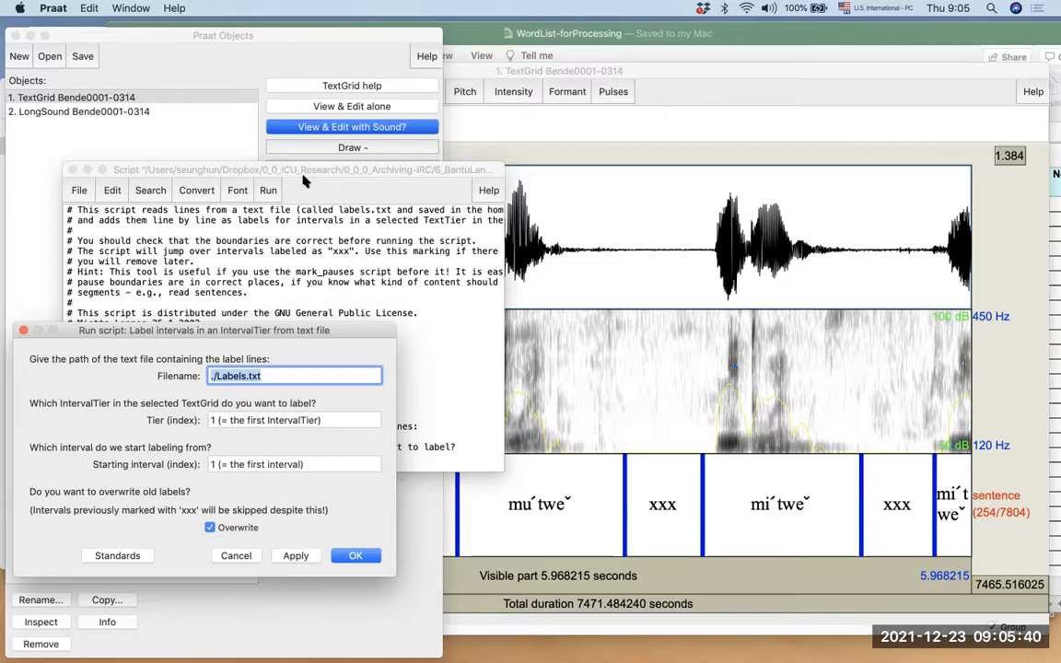
# Step: Switch to Finder to check where Labels.txt is stored alongside the script and sound files, and return to the script's form
pyautogui.hotkey('ctrl', 'Up')
pyautogui.click(396, 140)
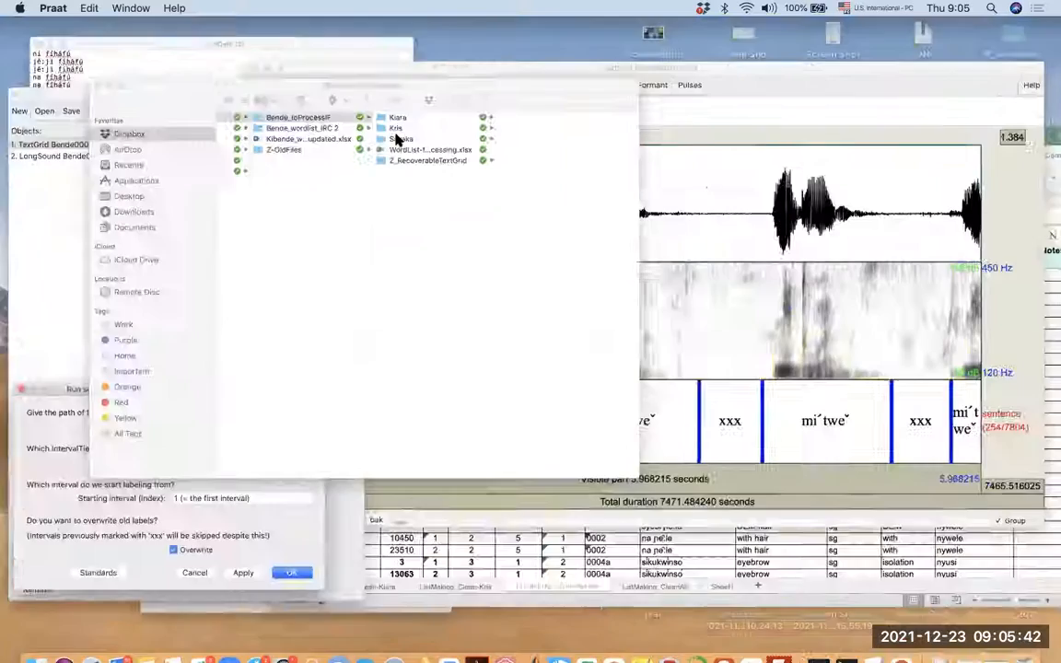
pyautogui.click(387, 126)
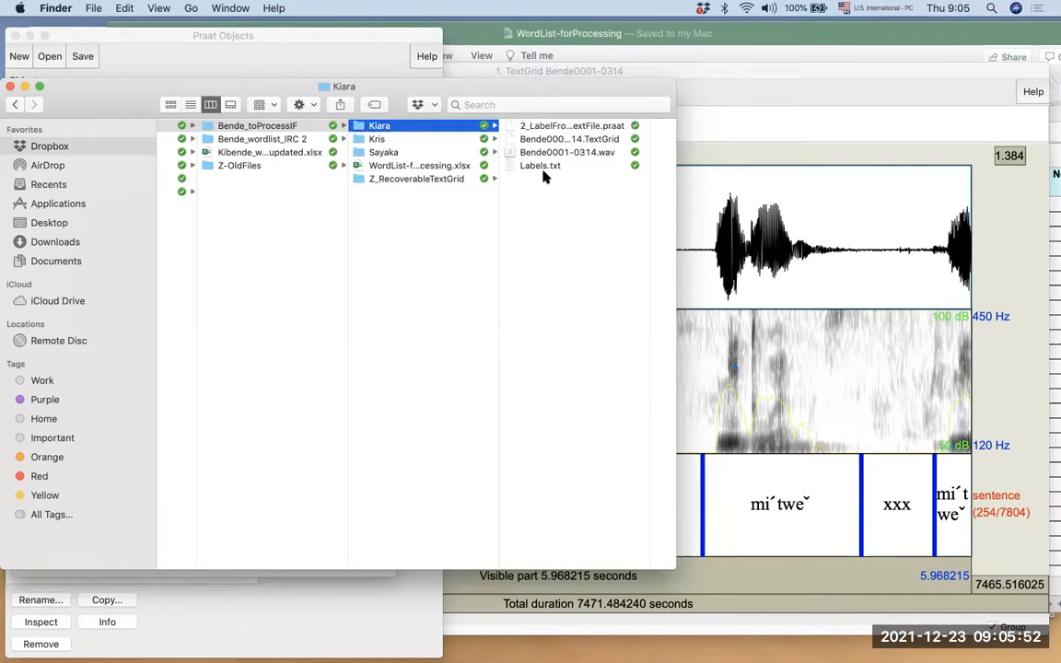
pyautogui.click(289, 627)
pyautogui.hotkey('ctrl', 'Up')
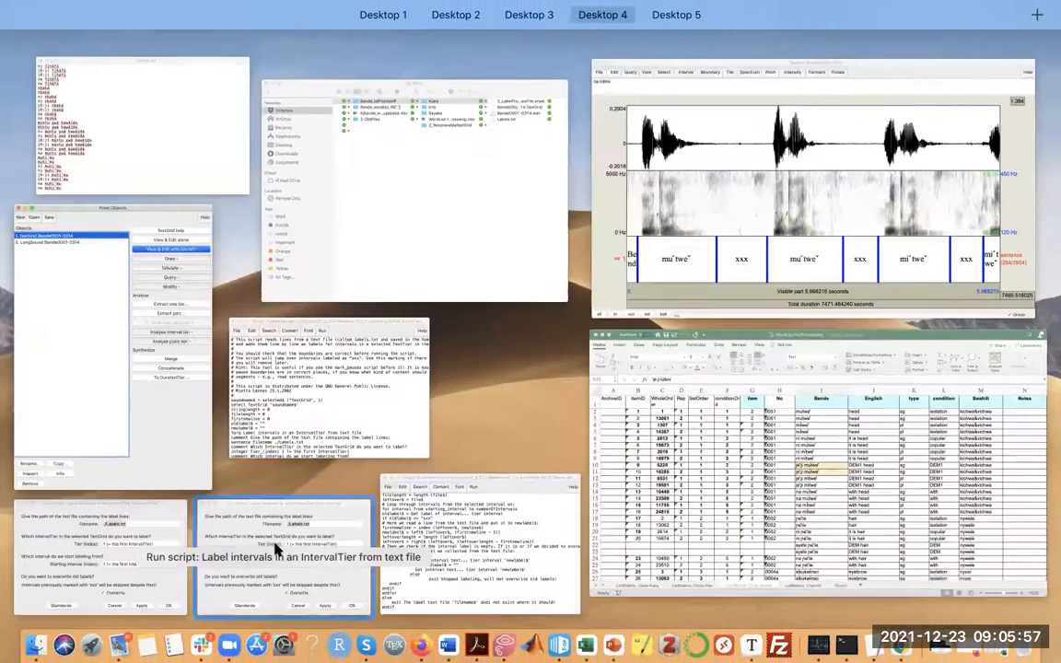
pyautogui.click(277, 549)
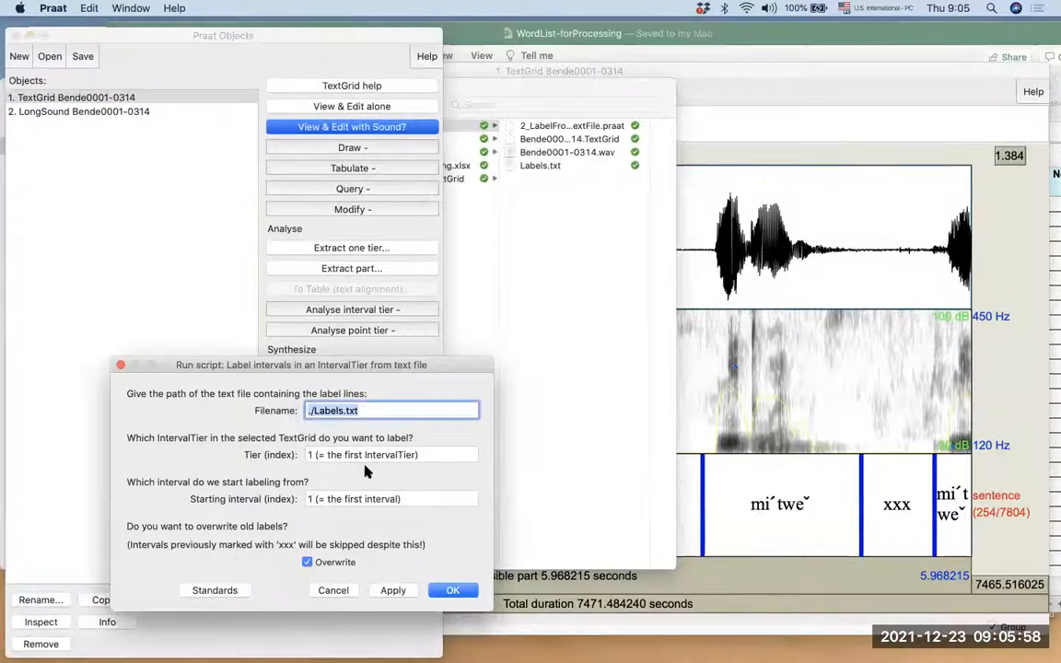
# Step: Compare the form's tier index setting with the sentence tier in the TextGrid editor, returning to the form
pyautogui.click(364, 455)
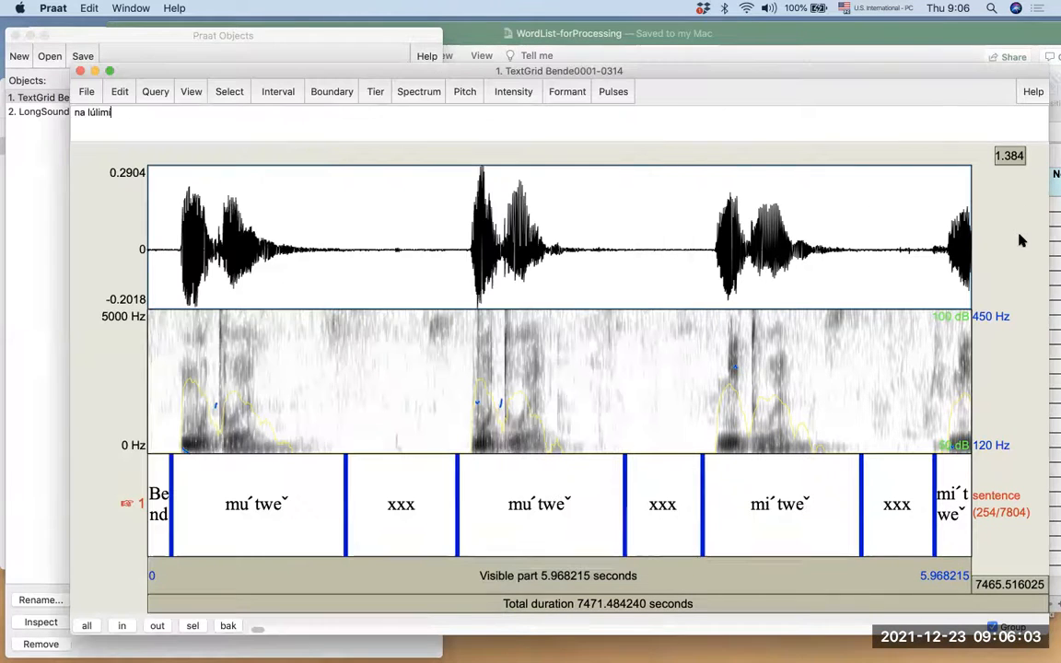
pyautogui.click(920, 211)
pyautogui.hotkey('ctrl', 'Up')
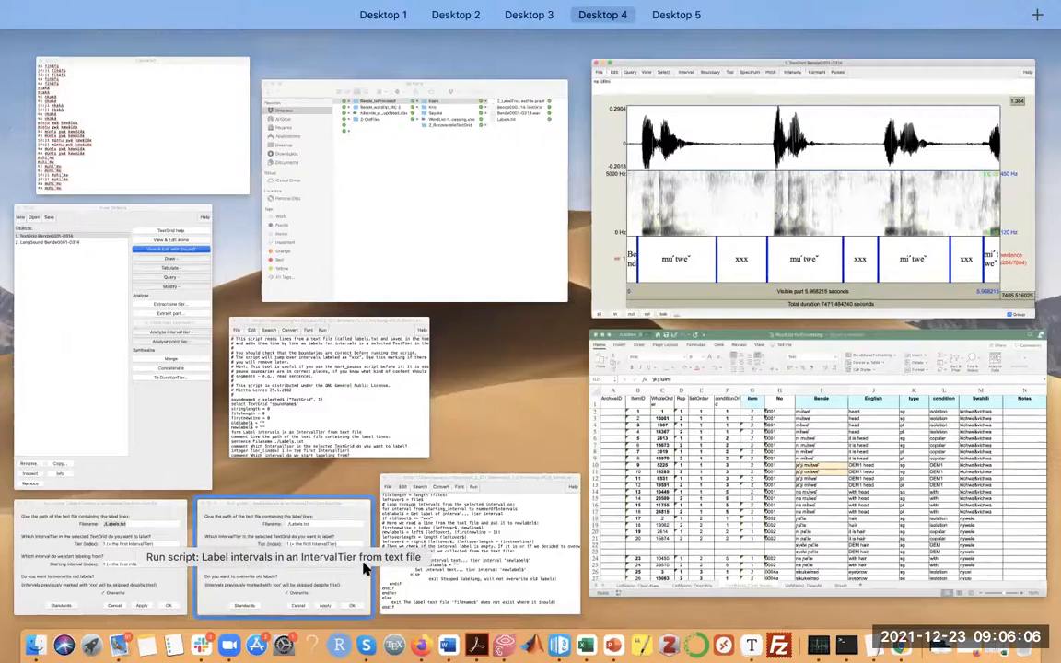
pyautogui.click(364, 572)
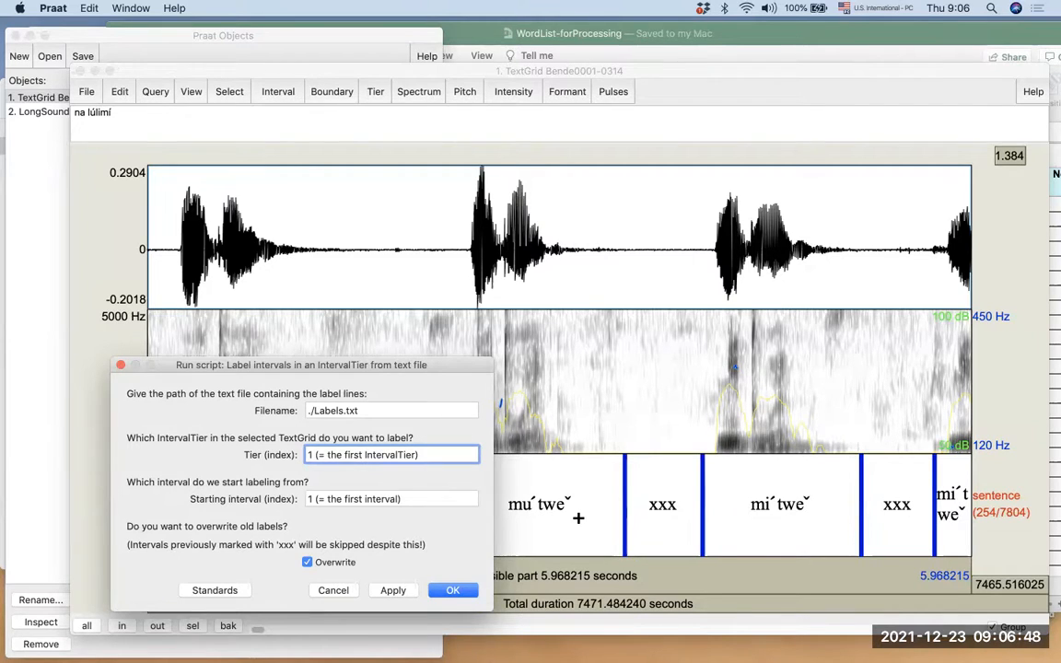
# Step: Switch to Labels.txt in TextEdit and review the list of label lines from beginning to end
pyautogui.hotkey('ctrl', 'Up')
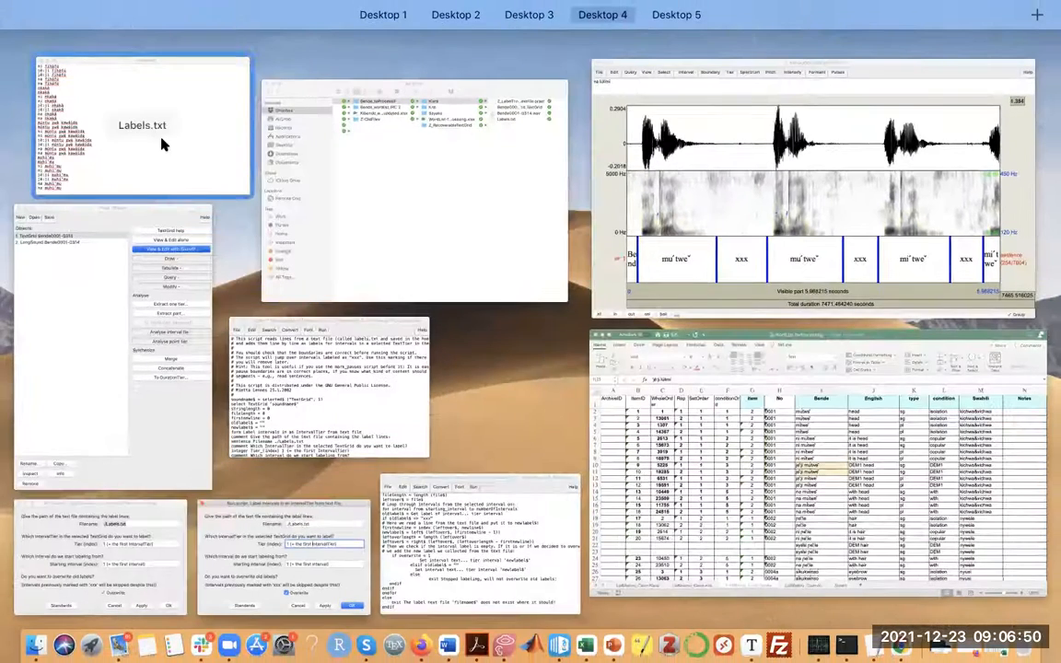
pyautogui.click(161, 143)
pyautogui.scroll(-15, 203, 151)
pyautogui.scroll(20, 203, 152)
pyautogui.scroll(10, 200, 149)
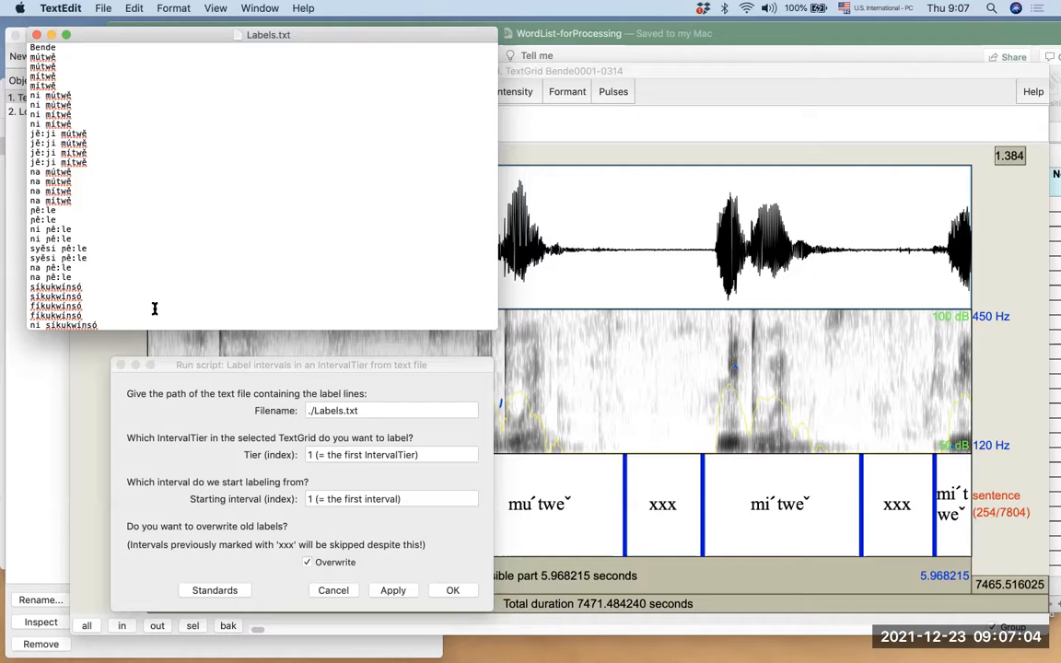
# Step: Return to the TextGrid editor and check the labels of its first two intervals against the lines in Labels.txt
pyautogui.click(206, 365)
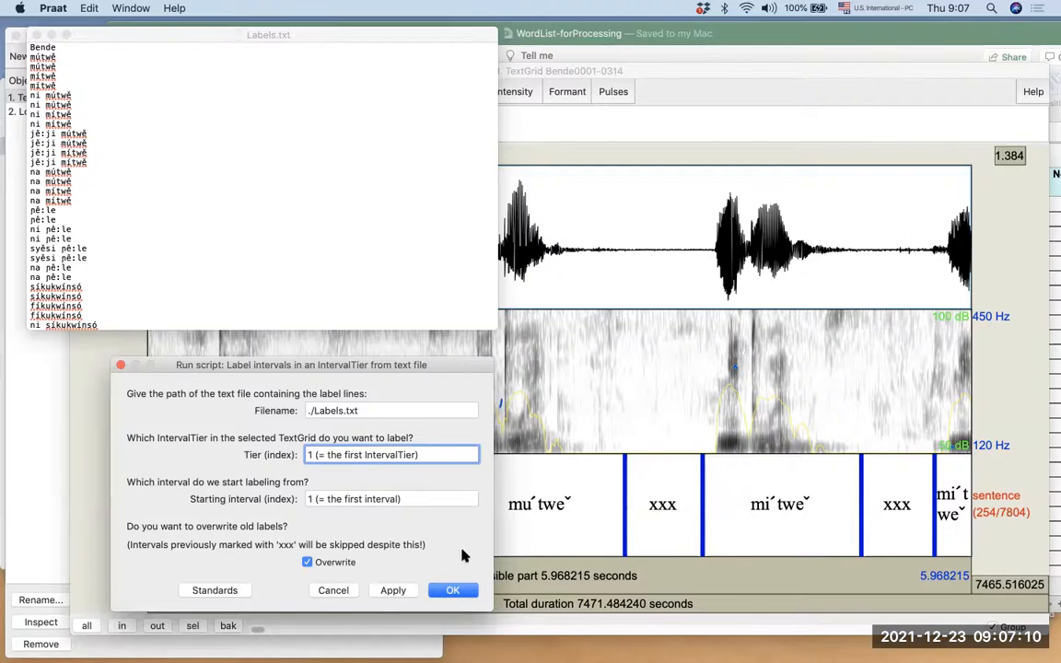
pyautogui.click(393, 591)
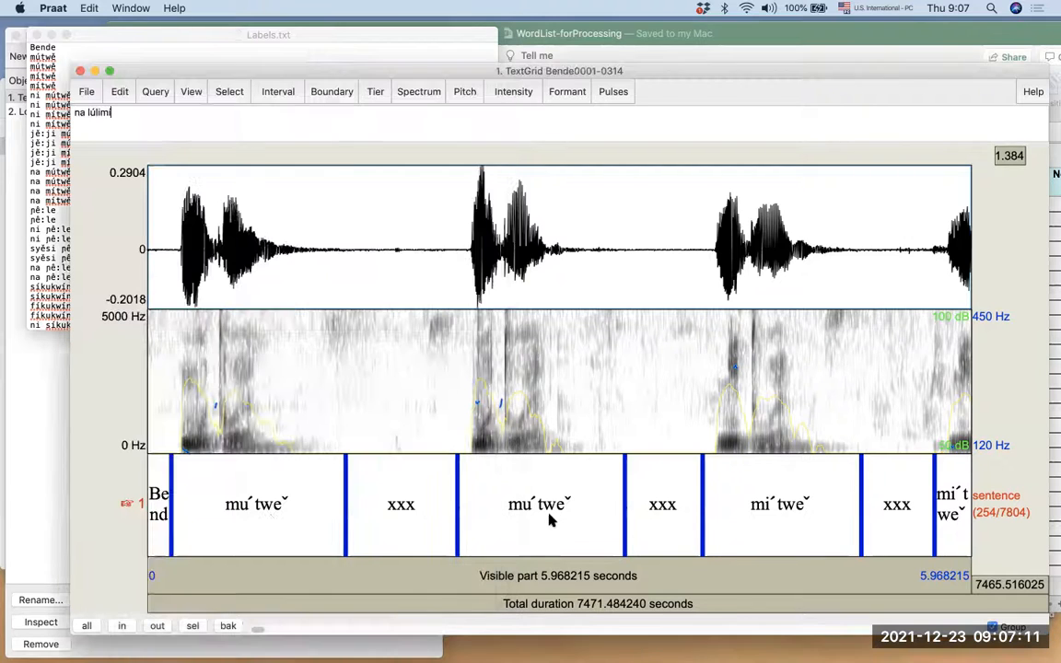
pyautogui.click(157, 488)
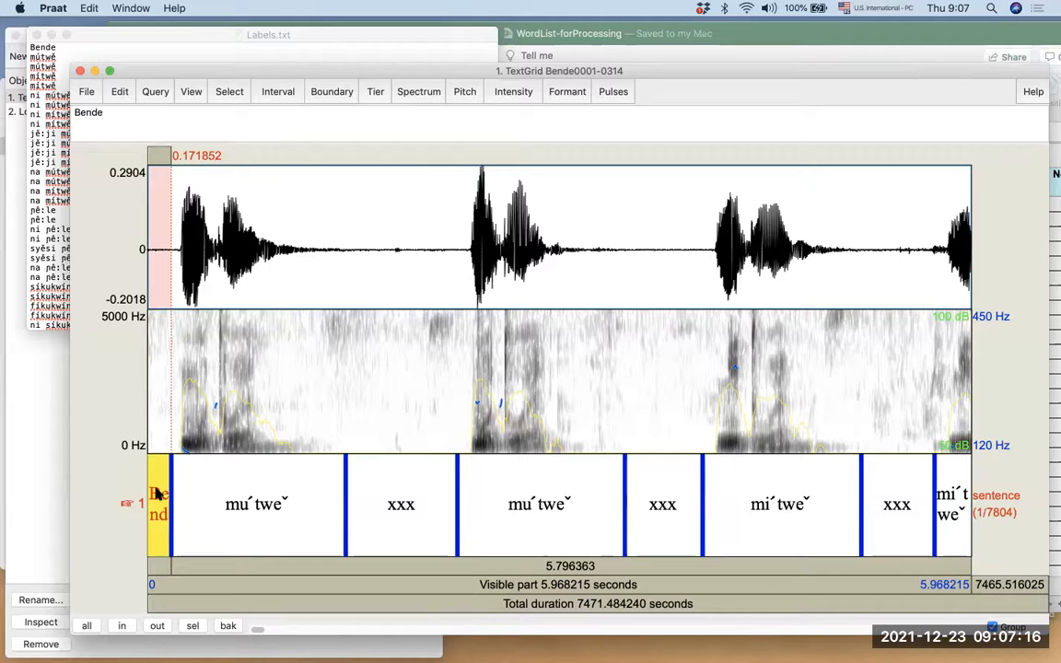
pyautogui.click(233, 505)
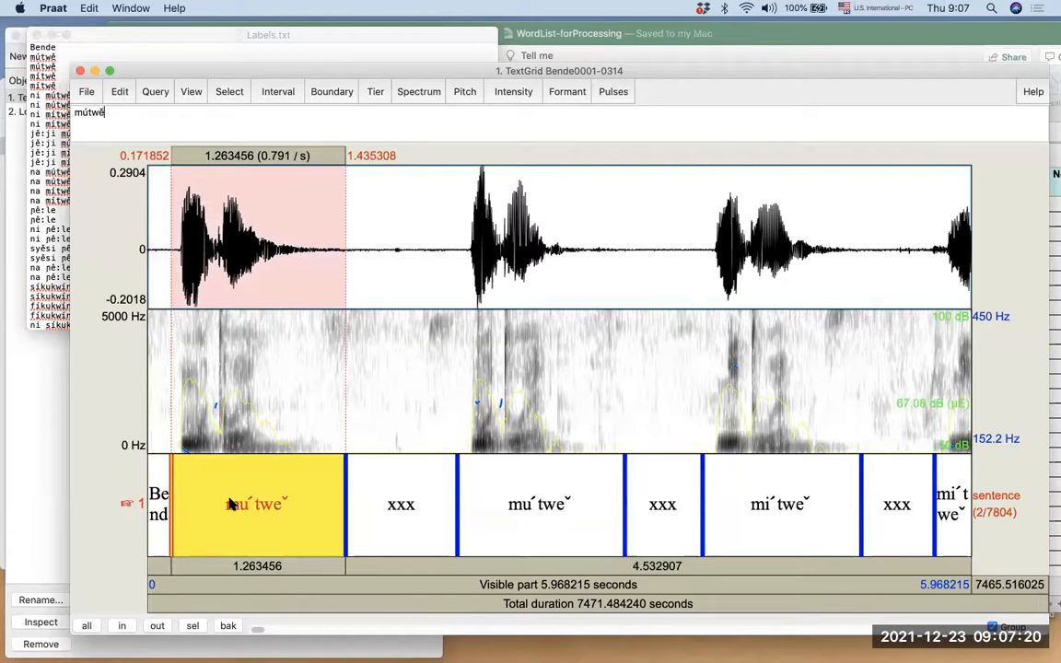
# Step: Play the second mútwě interval and the second mítwě interval to check their labels against the audio
pyautogui.click(566, 504)
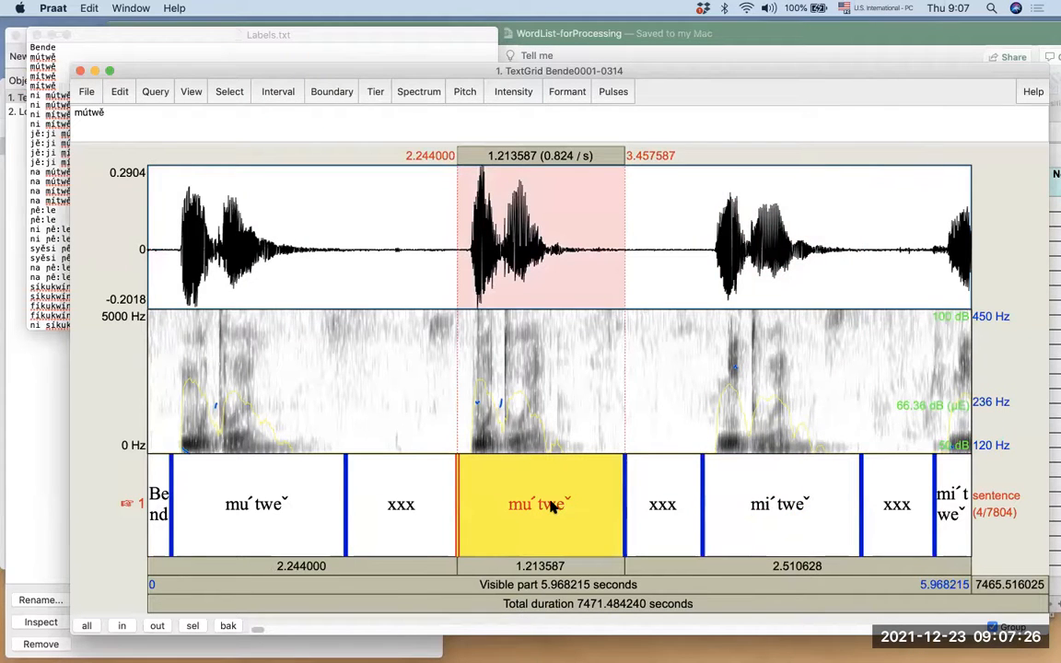
pyautogui.press('Tab')
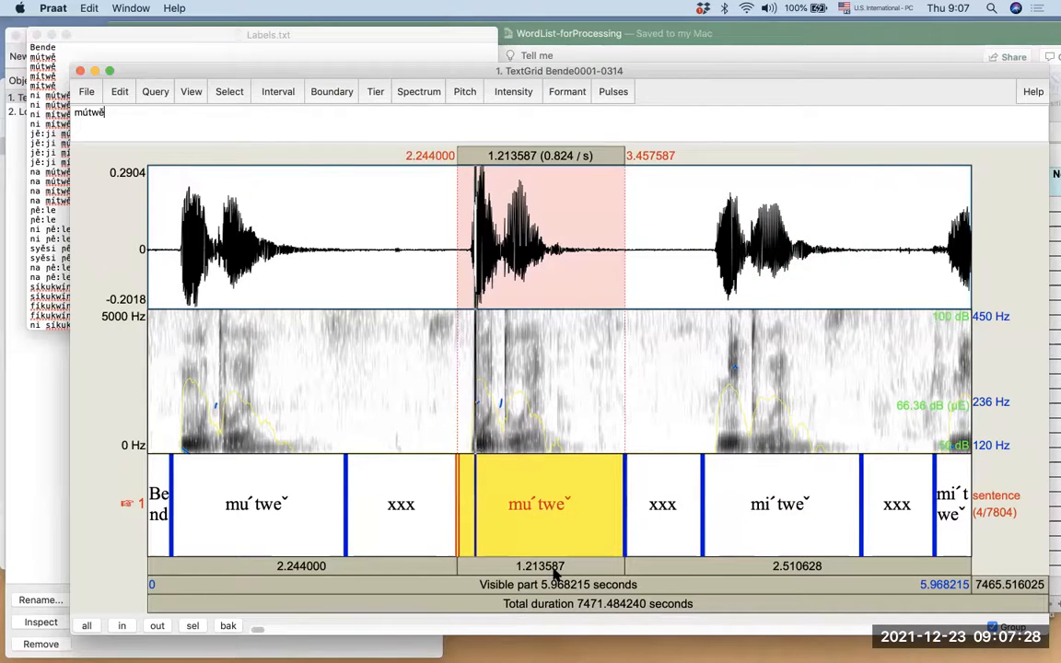
pyautogui.hscroll(5, 748, 521)
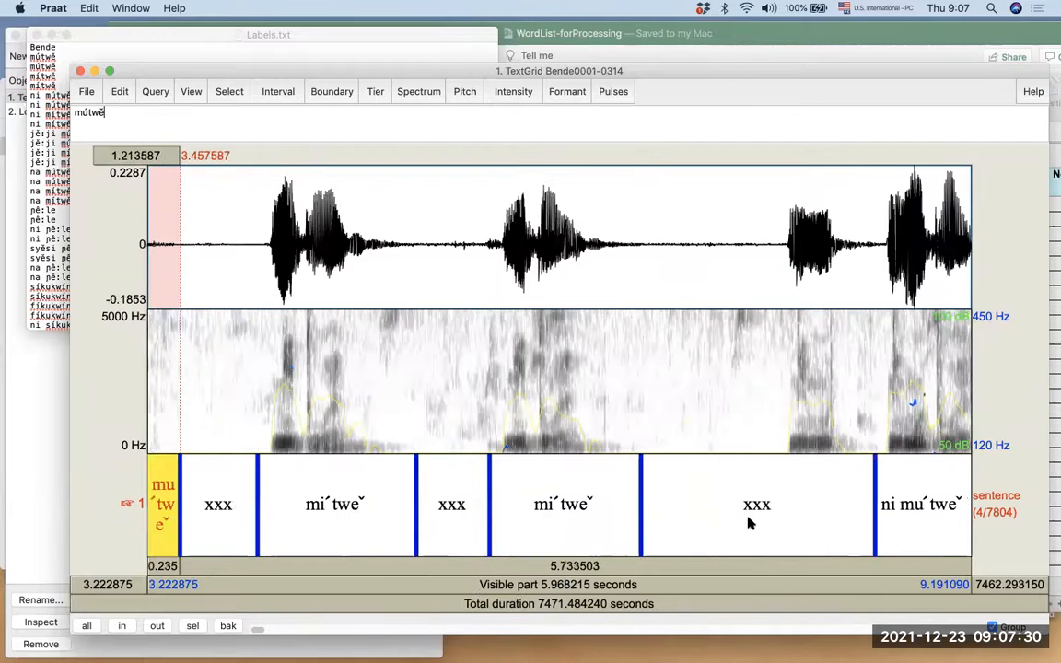
pyautogui.click(550, 503)
pyautogui.press('Tab')
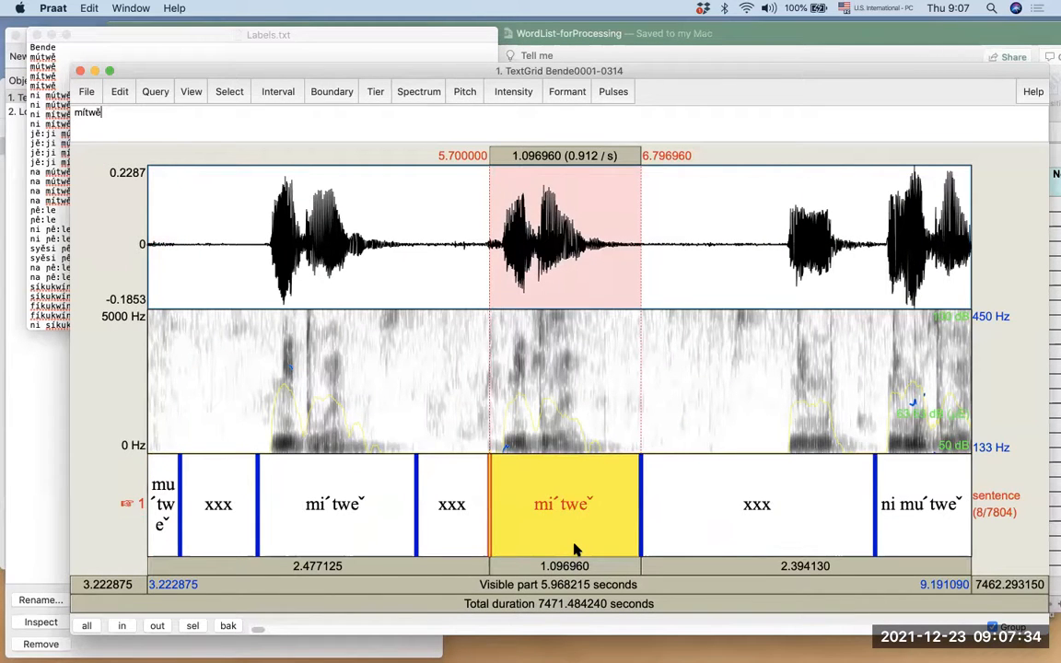
# Step: Play the second ni mútwě interval and both ni mítwě intervals to check their labels against the audio
pyautogui.hscroll(6, 574, 550)
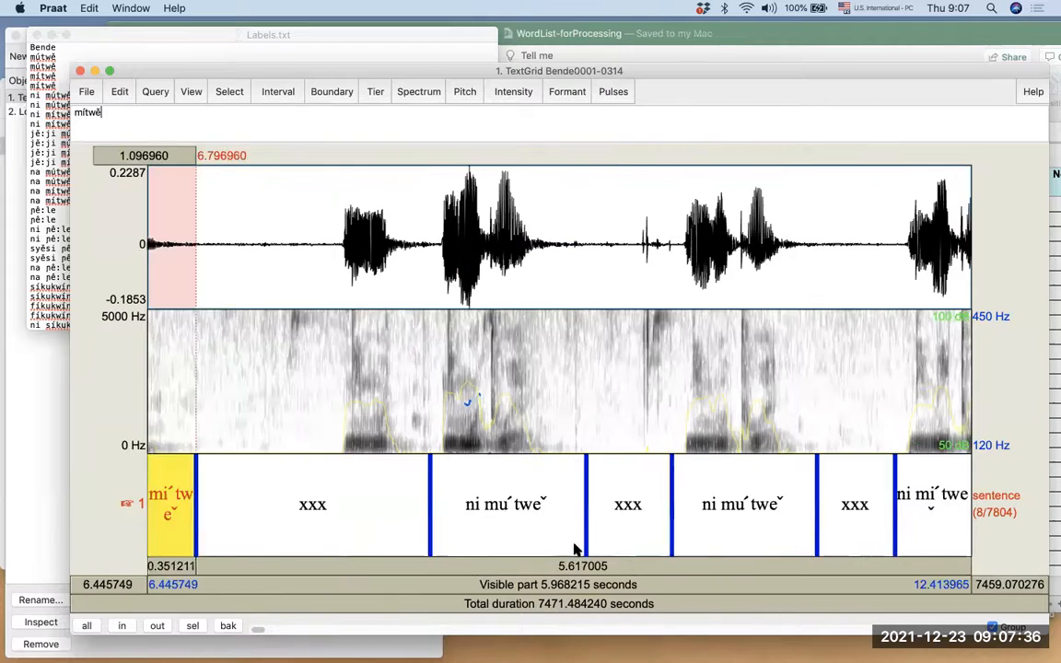
pyautogui.click(681, 514)
pyautogui.press('Tab')
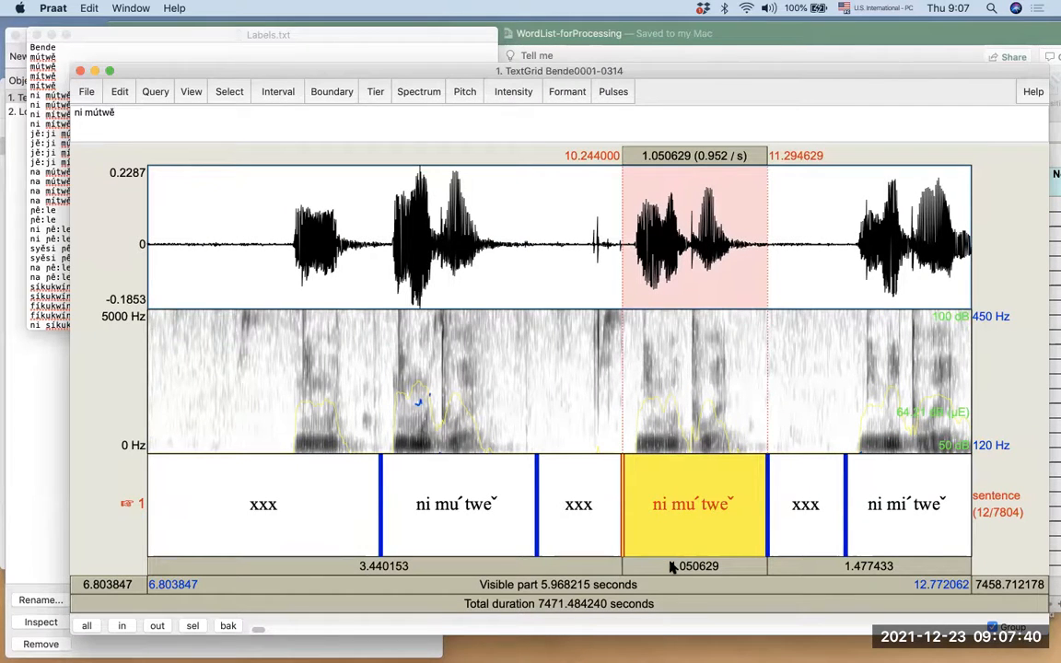
pyautogui.hscroll(3, 672, 564)
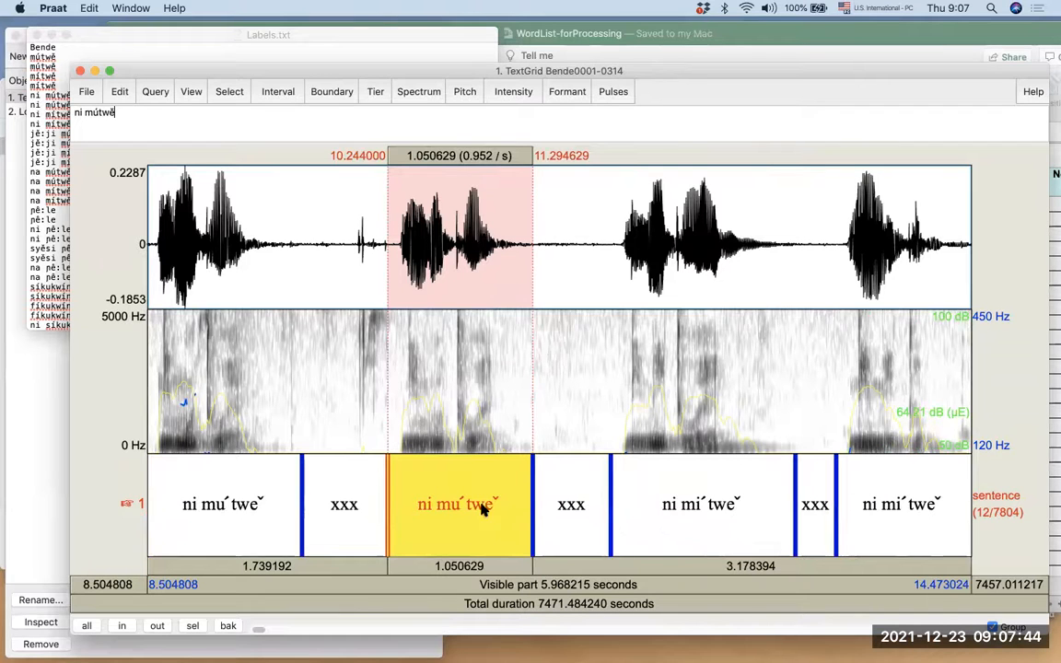
pyautogui.hscroll(3, 639, 505)
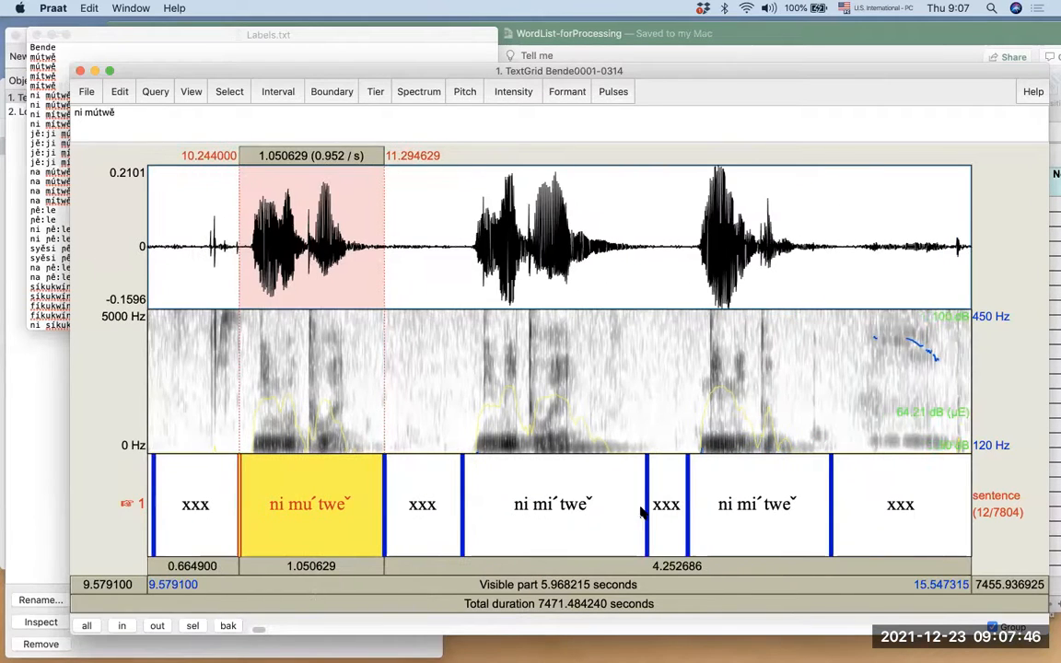
pyautogui.click(743, 519)
pyautogui.click(742, 571)
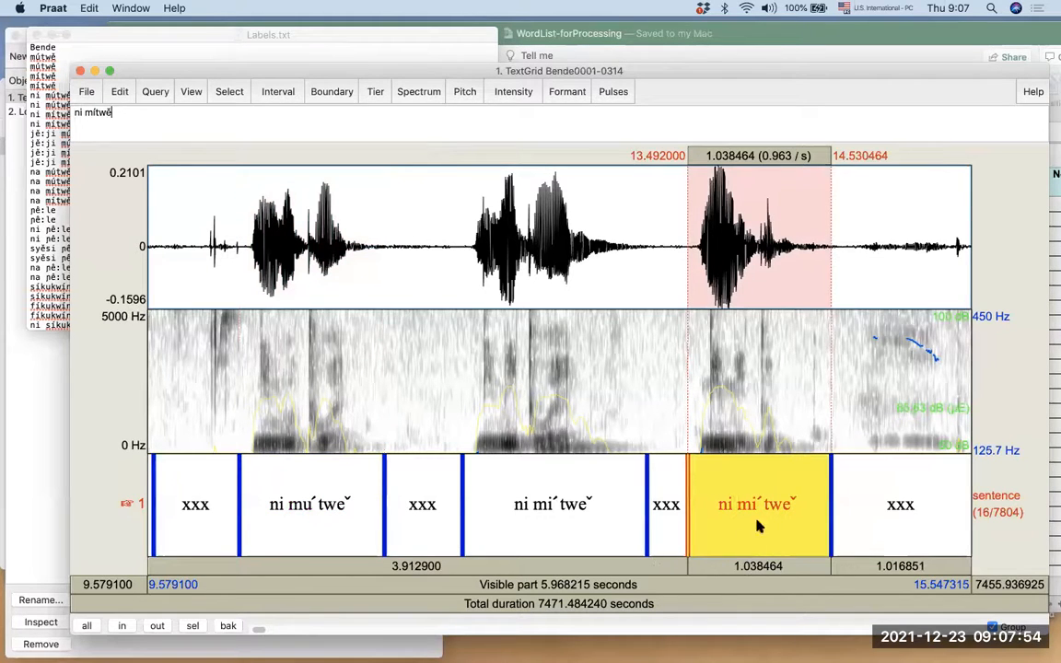
pyautogui.click(566, 512)
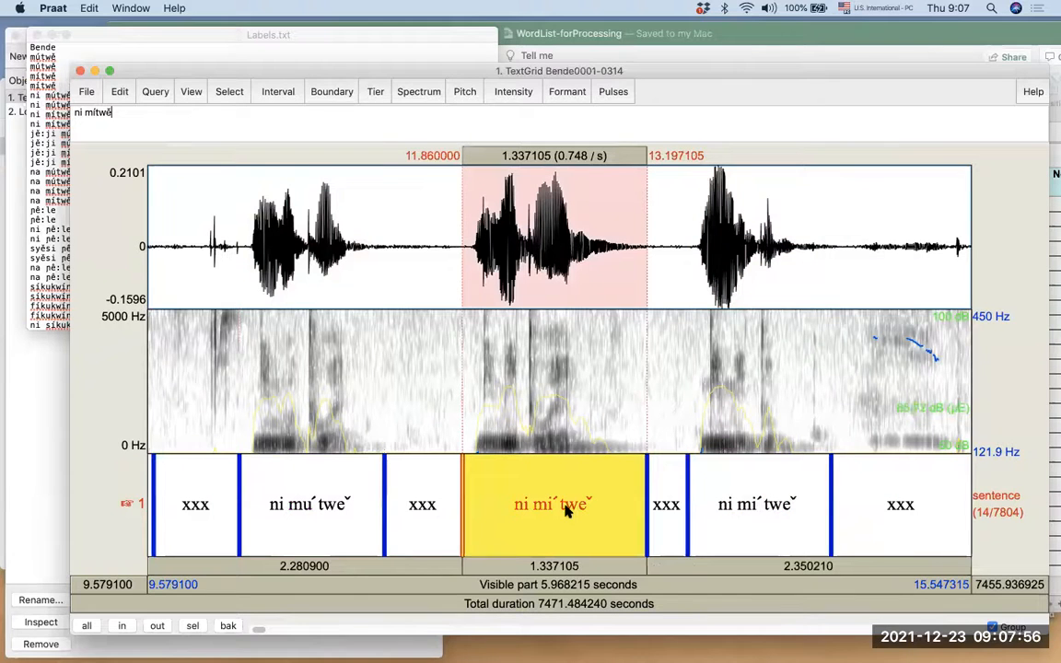
pyautogui.click(569, 568)
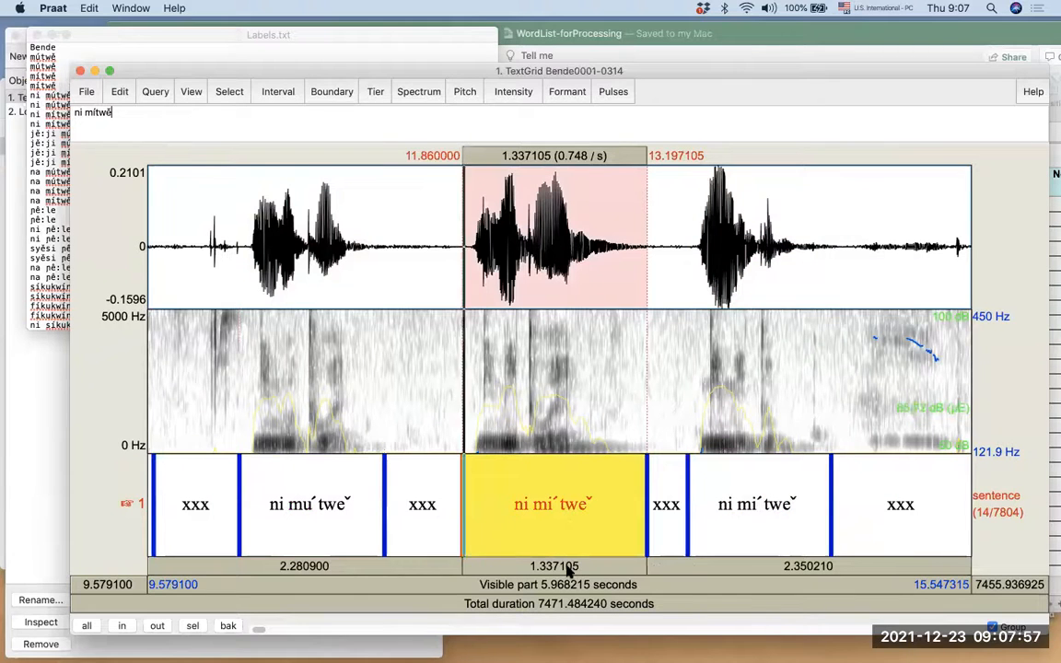
# Step: Move the end boundary of the second ni mítwě interval later to about 14.65 s and replay the interval
pyautogui.moveTo(832, 523); pyautogui.dragTo(847, 523)
pyautogui.click(786, 523)
pyautogui.click(772, 567)
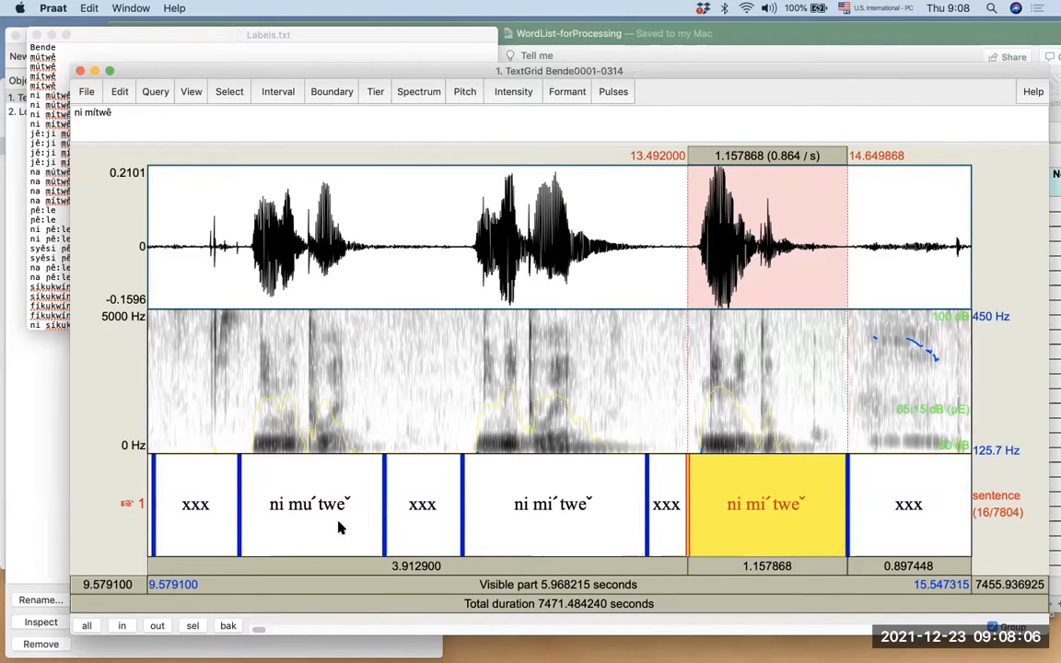
# Step: Look at Labels.txt, switch to the WordList-forProcessing workbook in Excel, and check the Bende column entries in rows 2 to 9
pyautogui.click(37, 256)
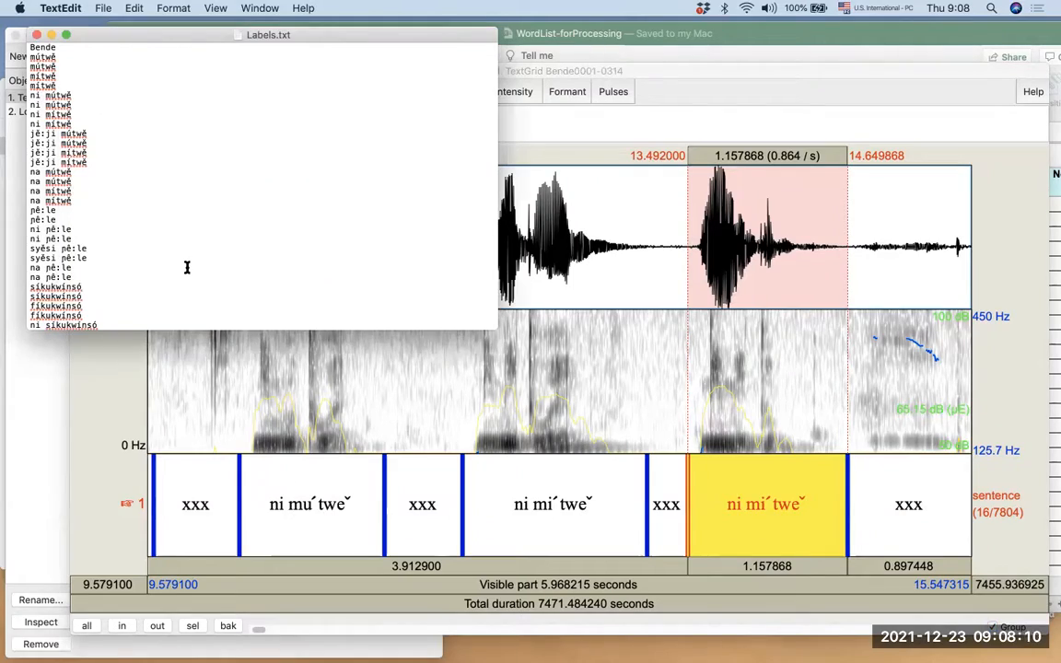
pyautogui.hotkey('ctrl', 'Up')
pyautogui.click(652, 419)
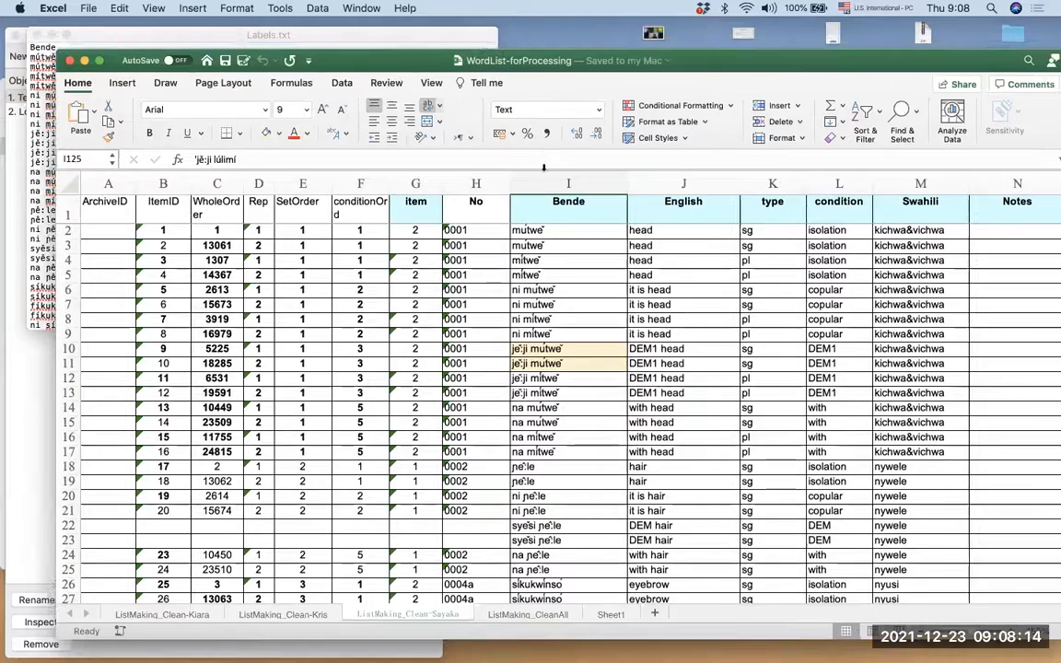
pyautogui.click(541, 177)
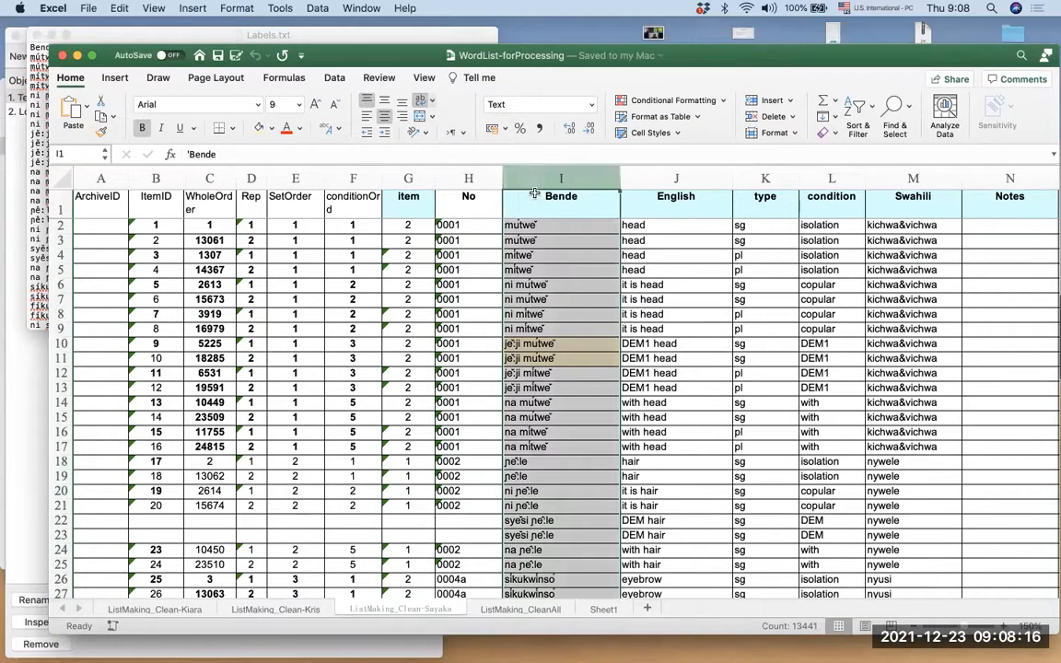
pyautogui.click(543, 226)
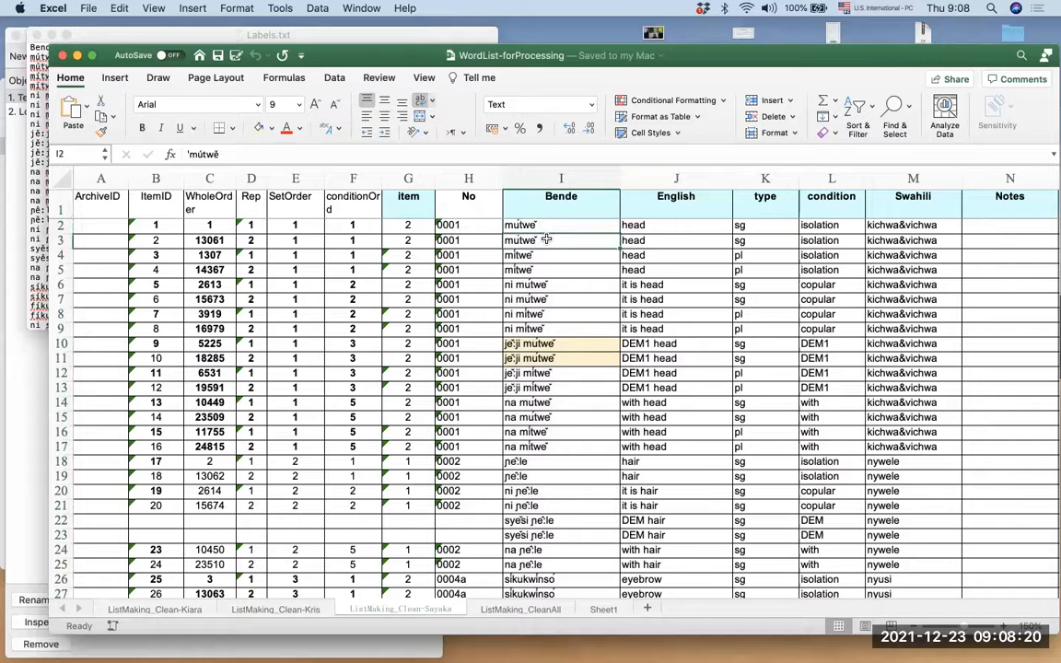
pyautogui.click(544, 261)
pyautogui.click(543, 294)
pyautogui.click(544, 329)
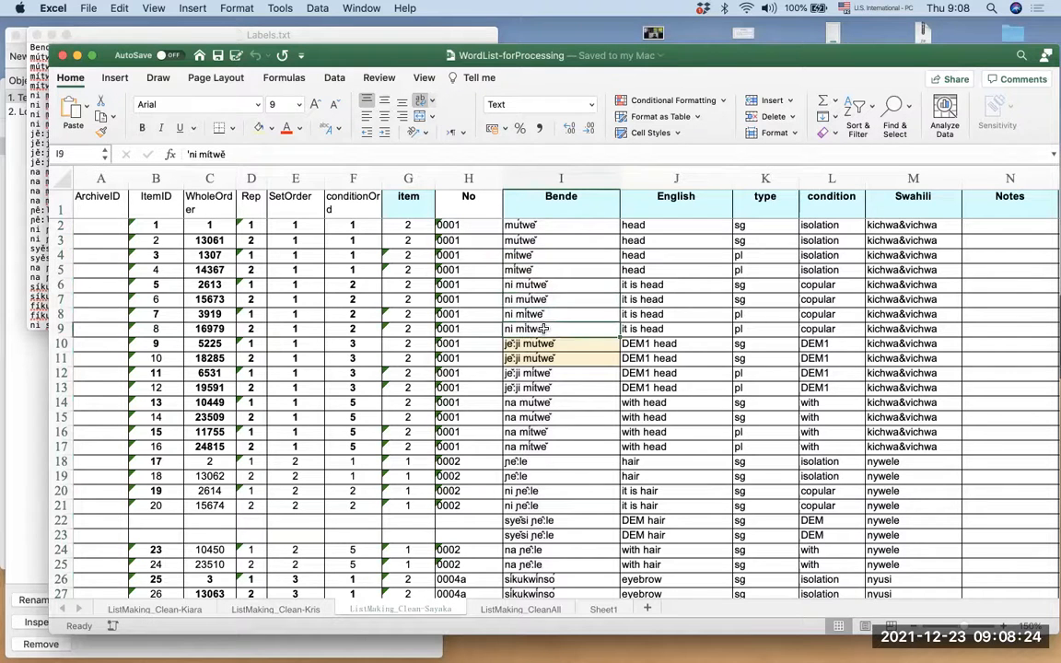
# Step: Return to the TextGrid editor in Praat and play the second jě:ji mútwě interval
pyautogui.hotkey('ctrl', 'Up')
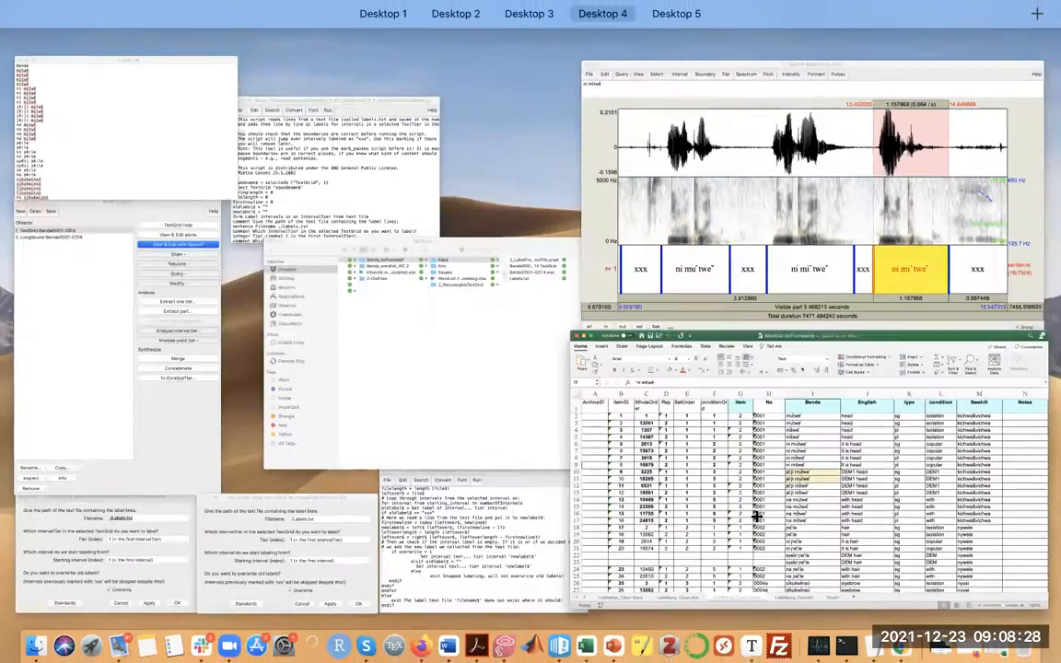
pyautogui.click(767, 222)
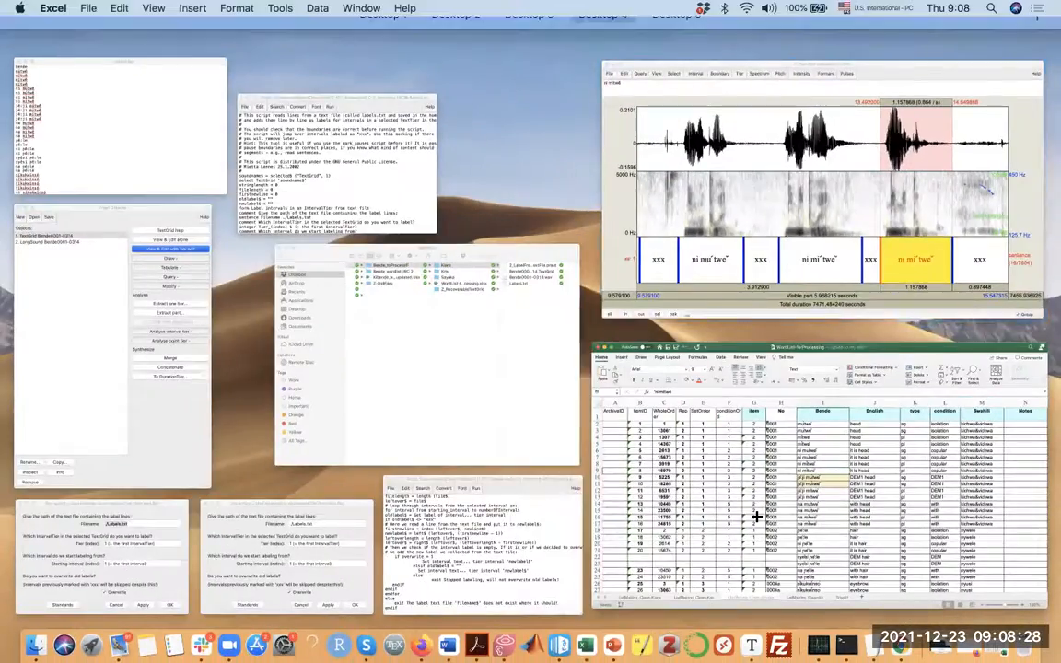
pyautogui.hscroll(8, 622, 518)
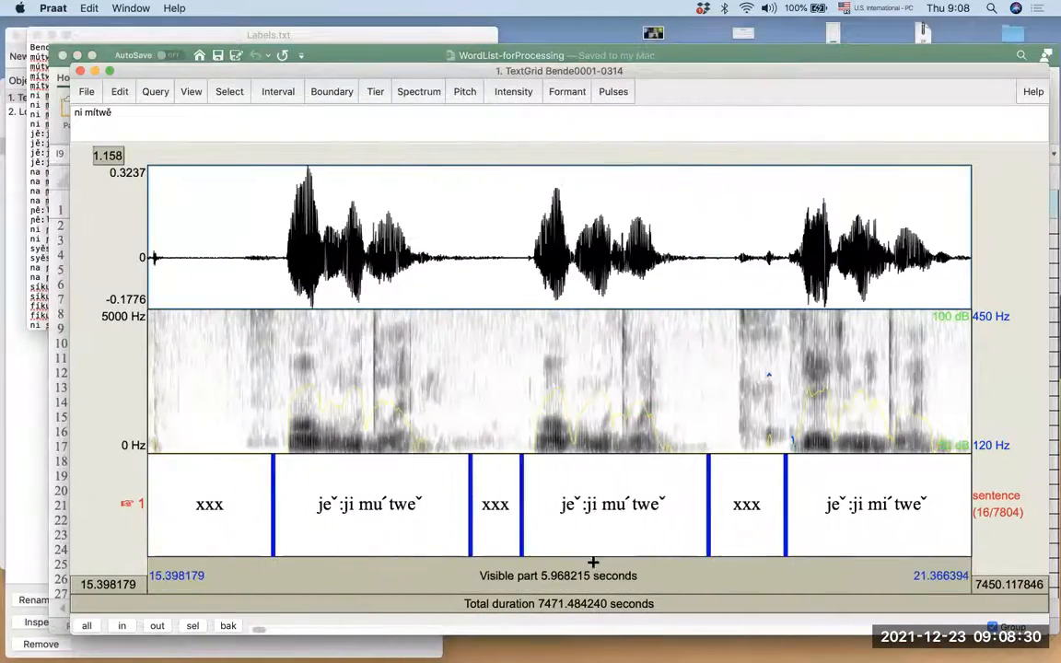
pyautogui.click(599, 543)
pyautogui.click(594, 567)
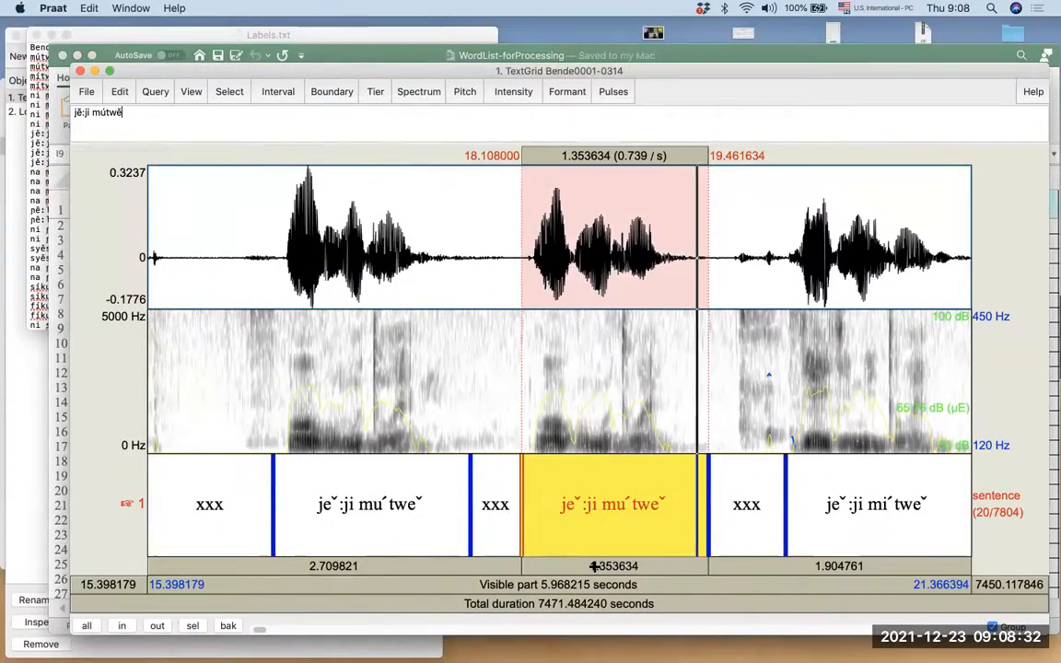
# Step: Compare the highlighted jě:ji mútwě entries in the Excel word list with the TextGrid, replaying the second jě:ji mútwě interval
pyautogui.hotkey('ctrl', 'Up')
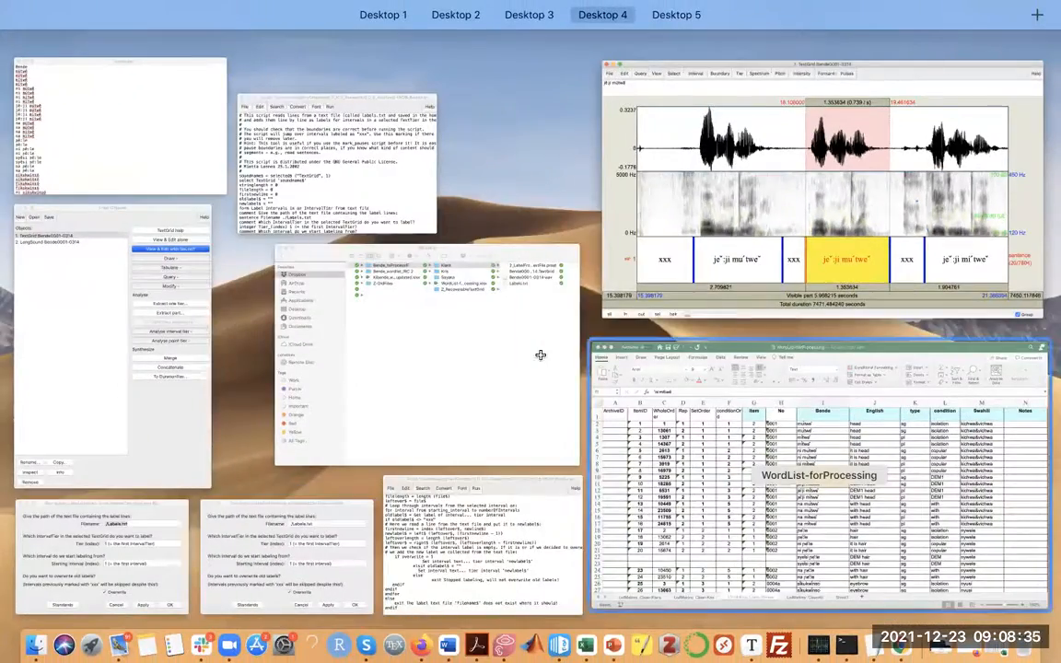
pyautogui.click(535, 355)
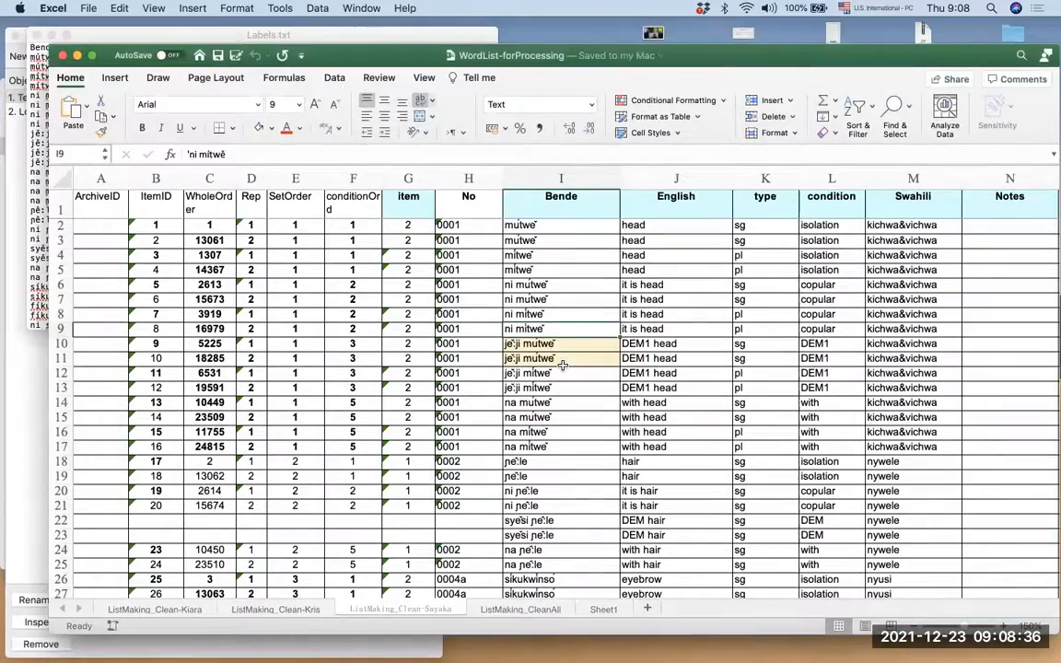
pyautogui.hotkey('ctrl', 'Up')
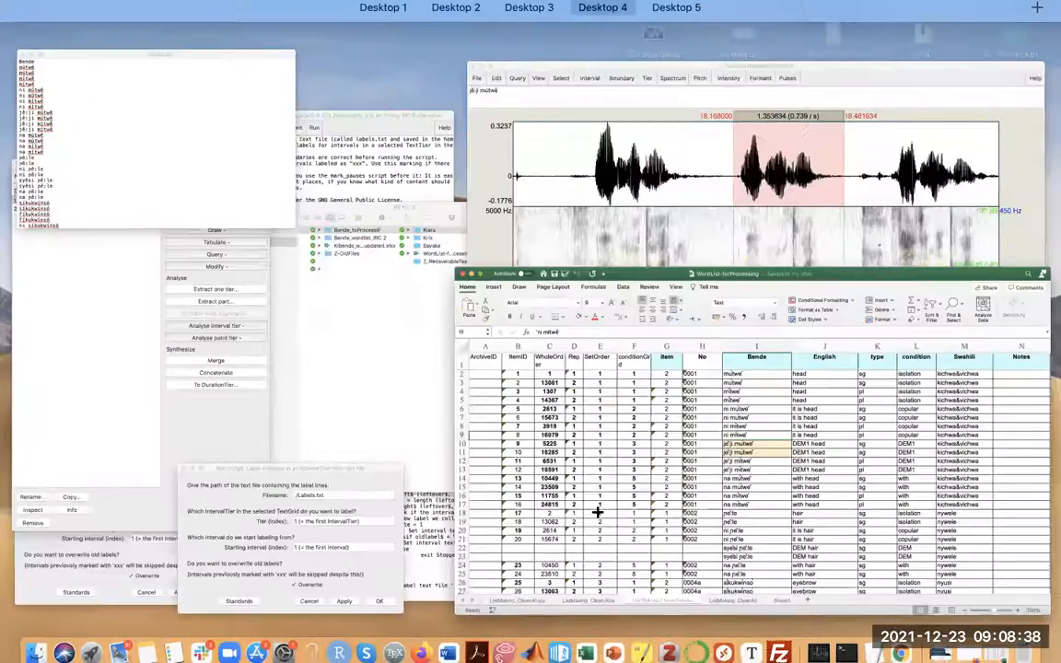
pyautogui.hotkey('ctrl', 'Up')
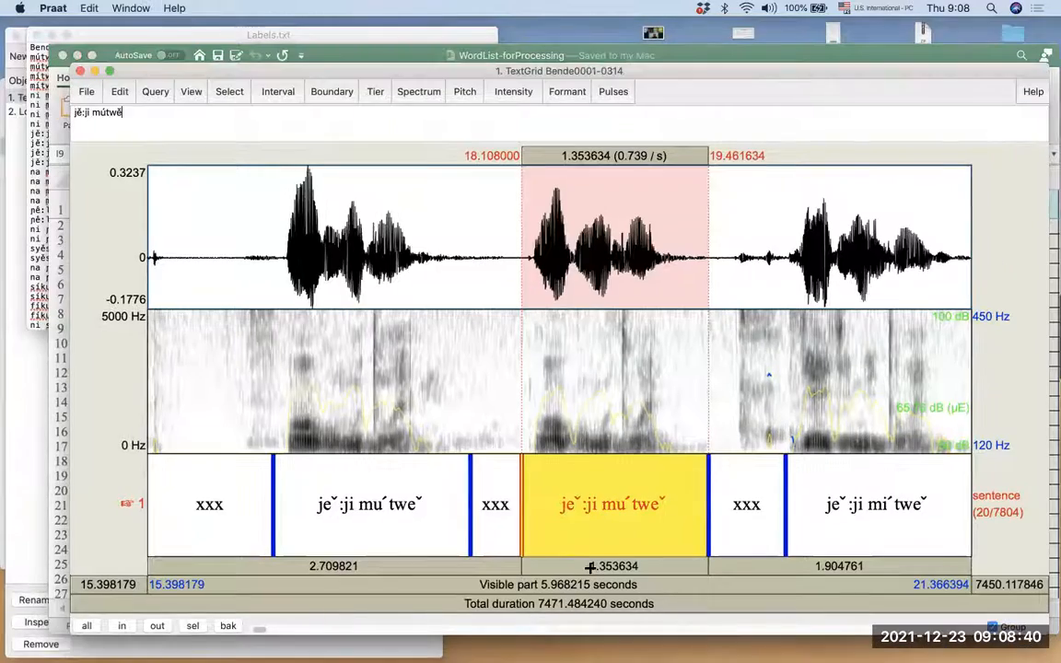
pyautogui.press('Tab')
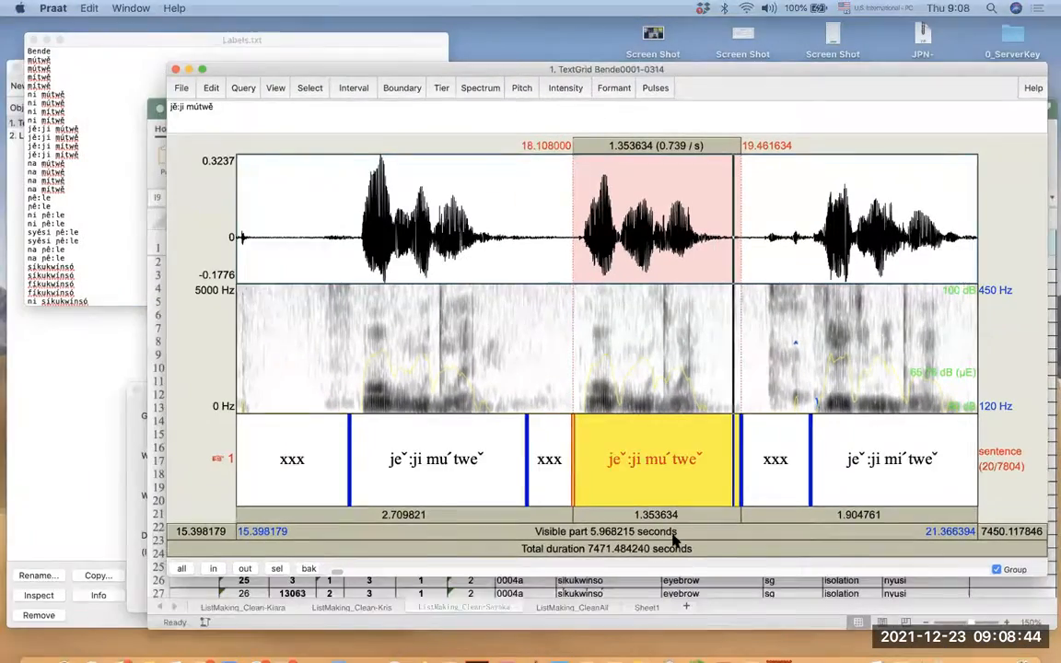
# Step: Switch to the Excel word list, select Bende cells I10:I11 and view the fill colour choices without changing the fill
pyautogui.hotkey('ctrl', 'Up')
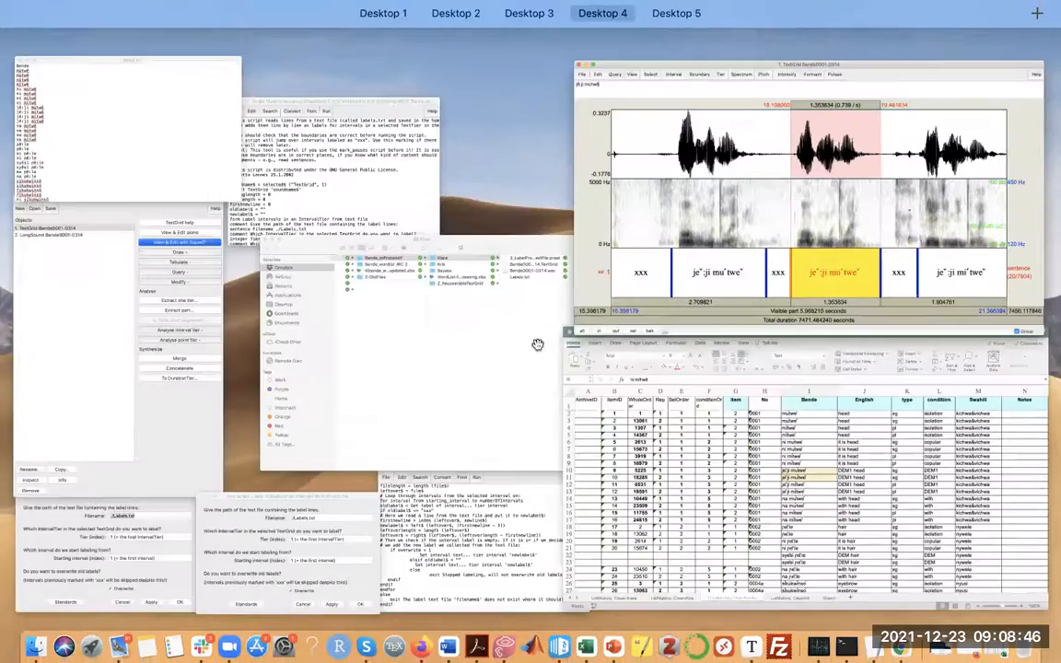
pyautogui.press('super+Tab')
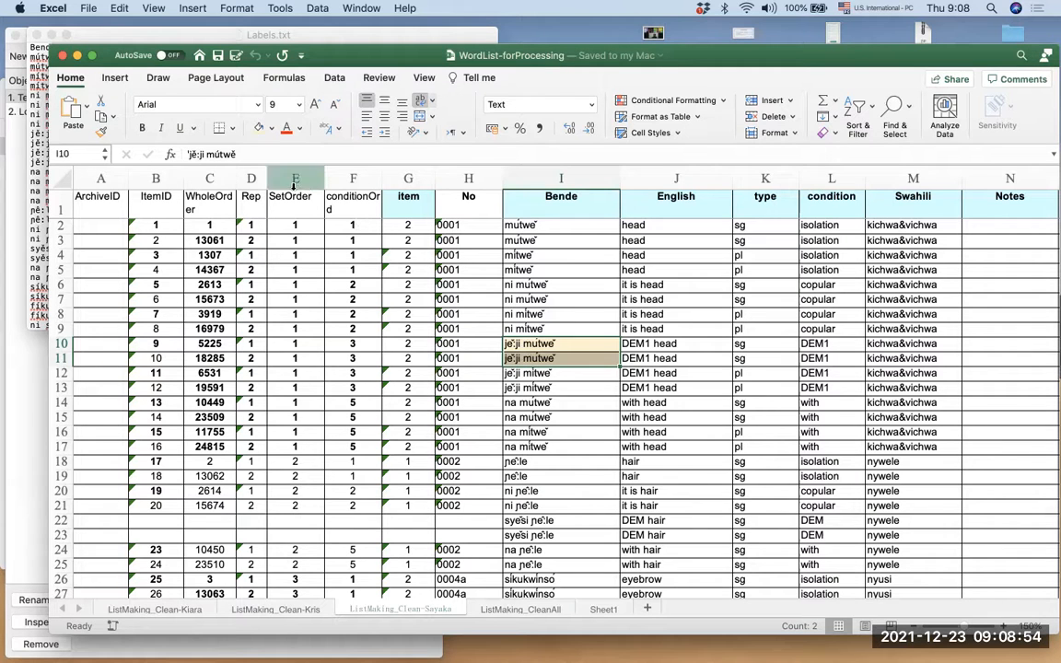
pyautogui.click(271, 129)
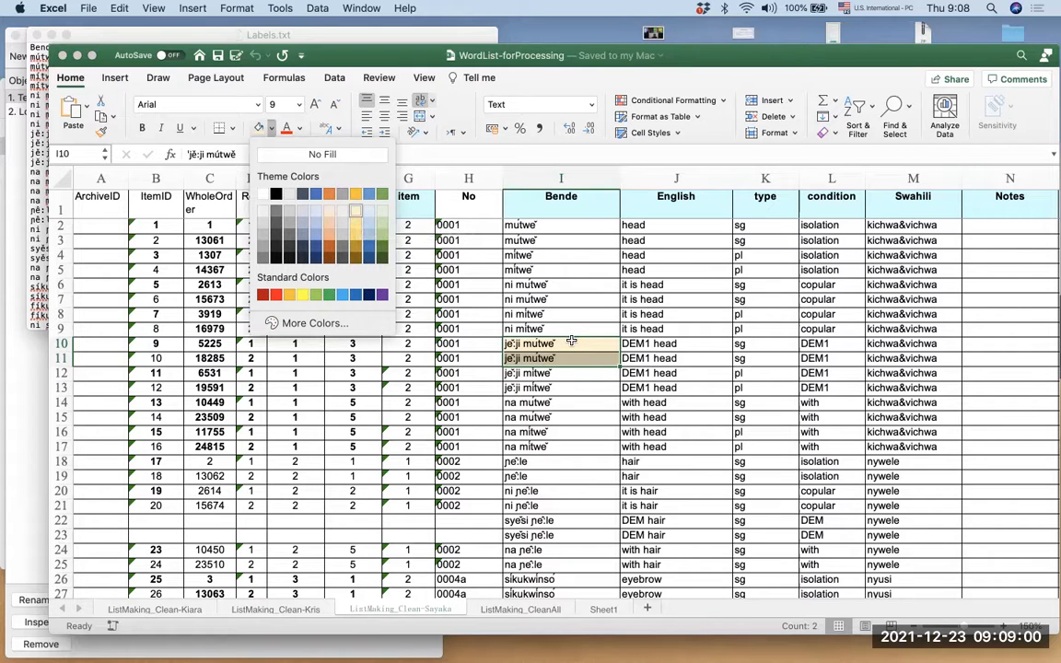
pyautogui.press('Escape')
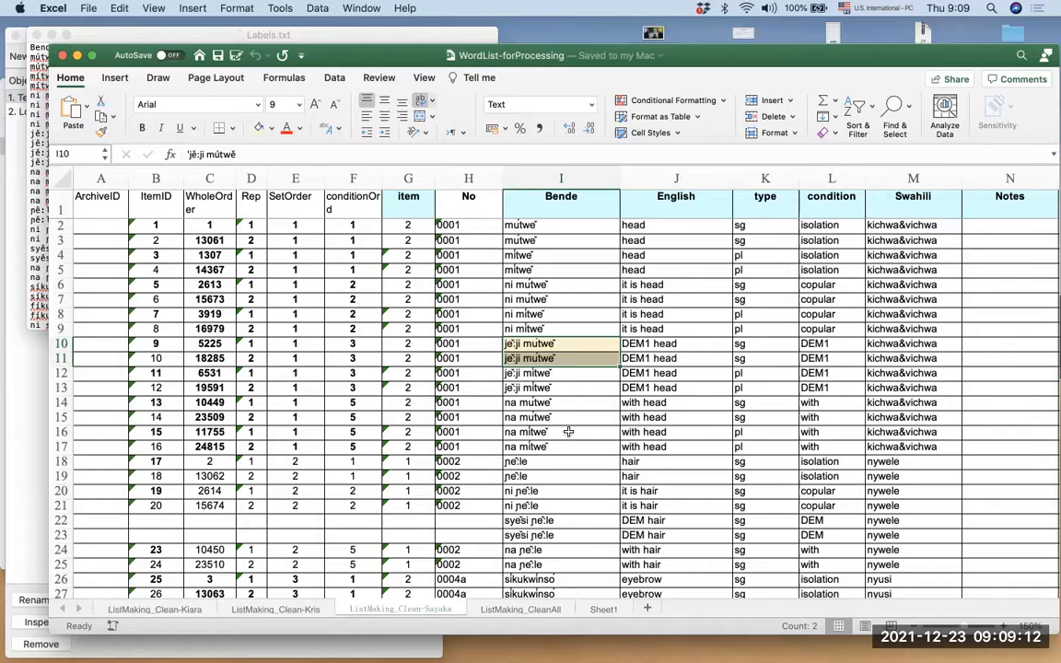
# Step: Examine the two DEM hair entries in rows 22 and 23 of the word list, leaving only row 22 selected
pyautogui.scroll(-3, 565, 454)
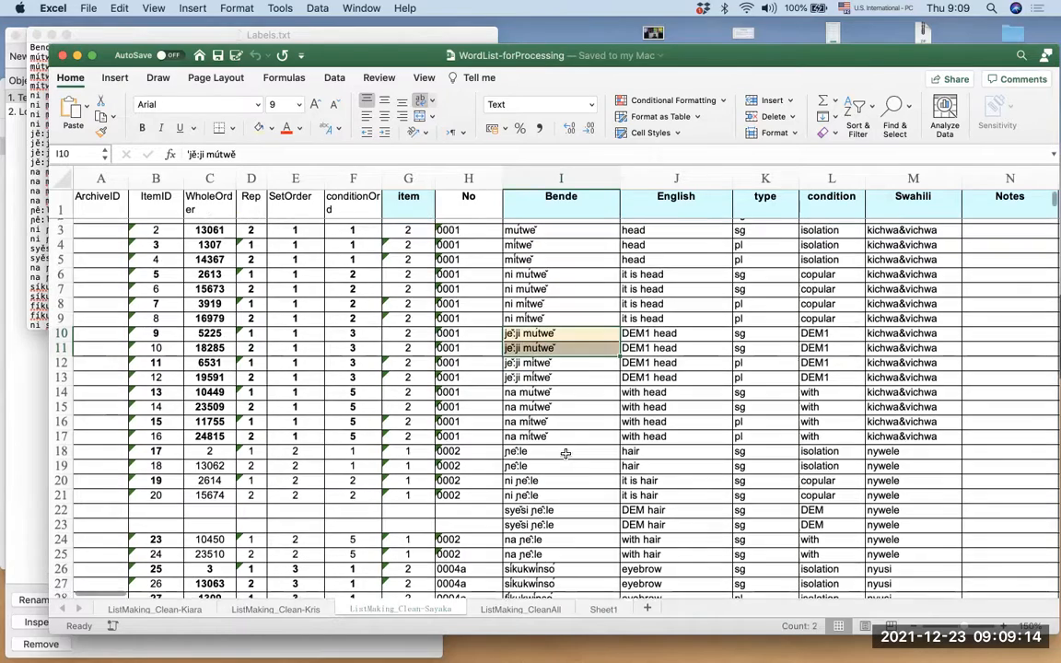
pyautogui.scroll(-4, 566, 453)
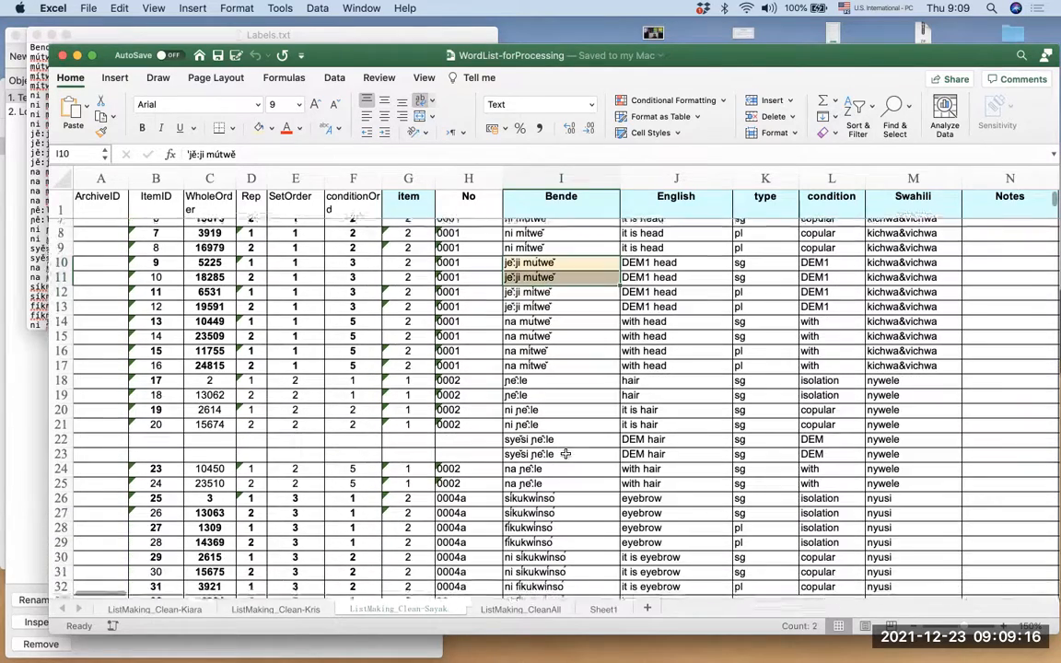
pyautogui.click(565, 414)
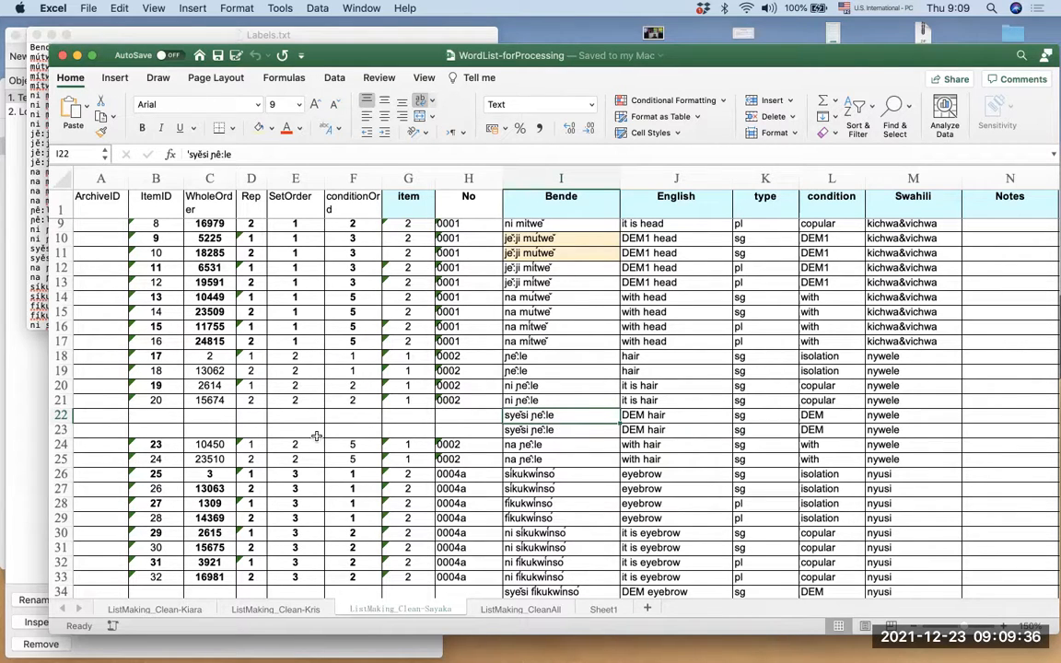
pyautogui.moveTo(58, 415); pyautogui.dragTo(59, 430)
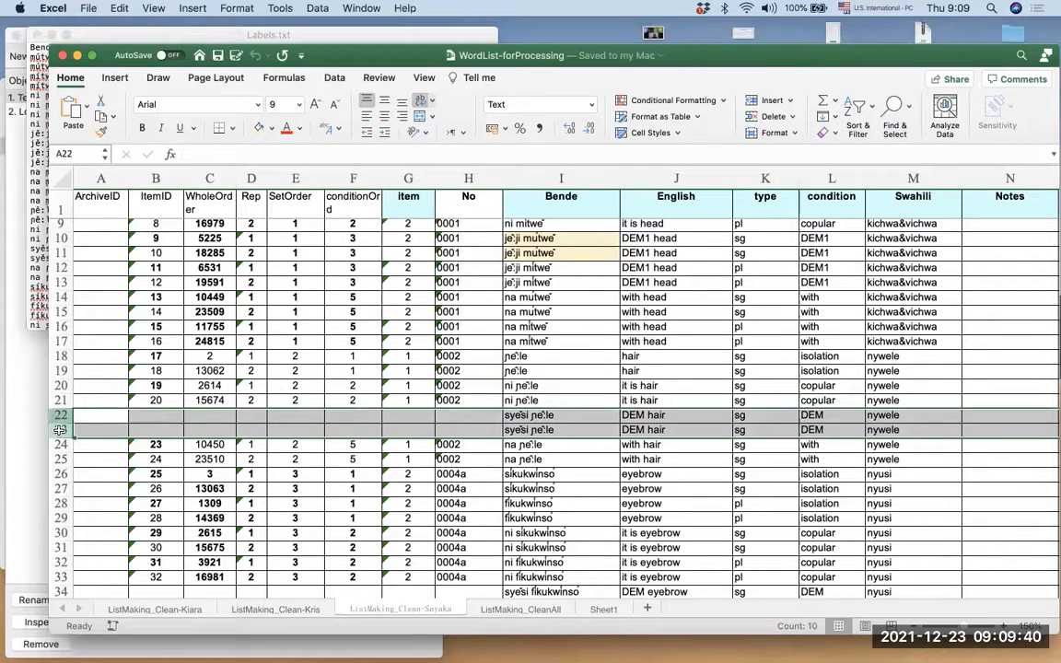
pyautogui.click(60, 416)
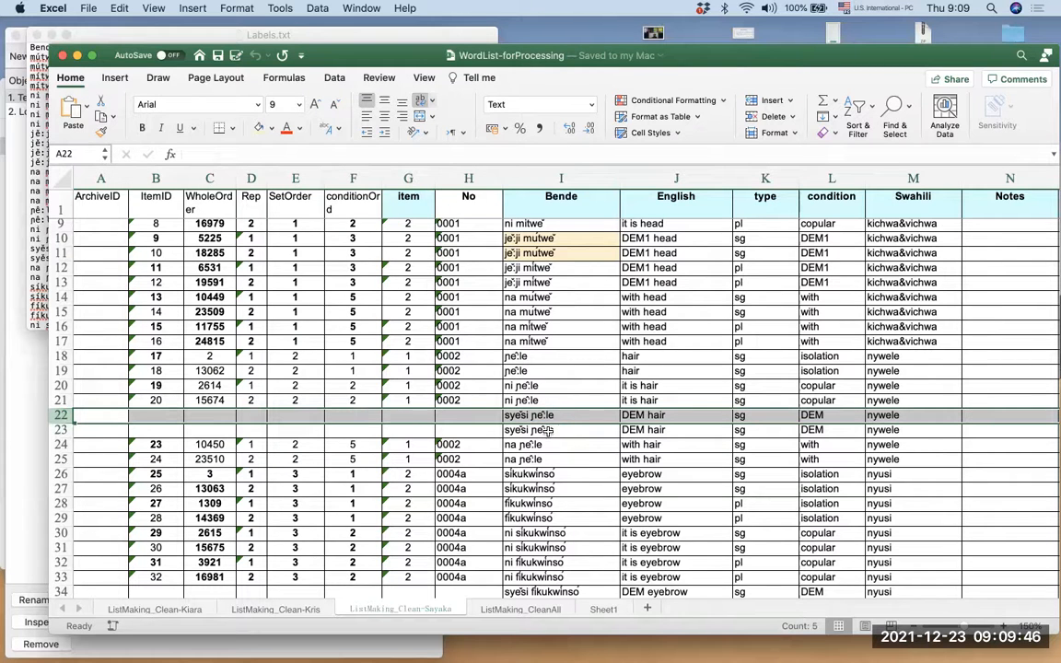
# Step: Examine the two DEM hair entries in rows 22 and 23, including the empty cells B22:H23 and the details in J22:M23
pyautogui.click(594, 420)
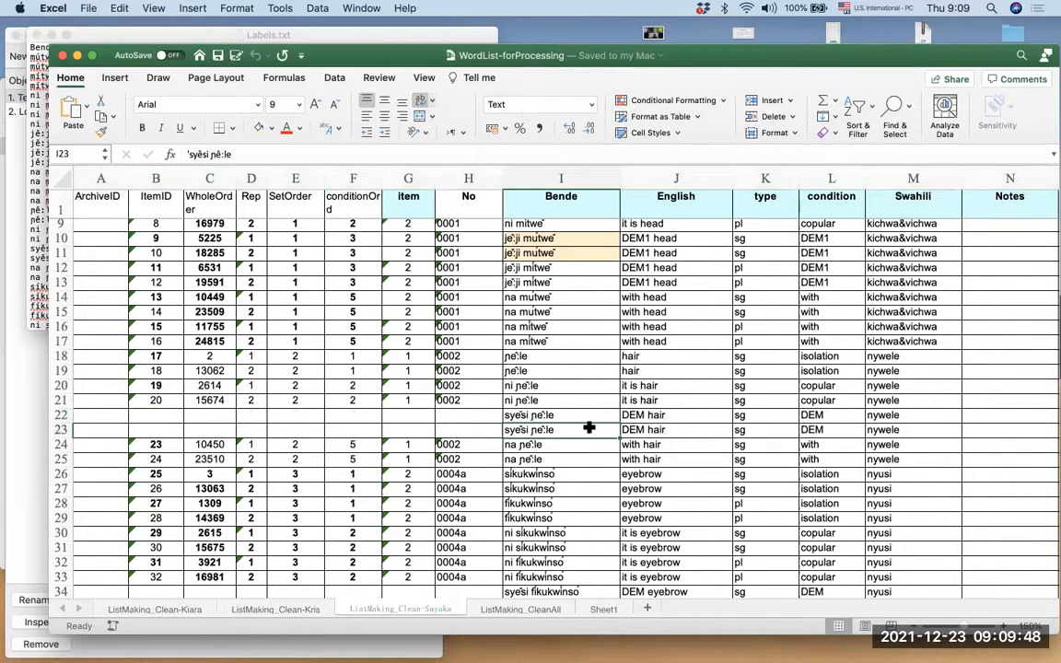
pyautogui.click(577, 431)
pyautogui.moveTo(143, 417); pyautogui.dragTo(481, 434)
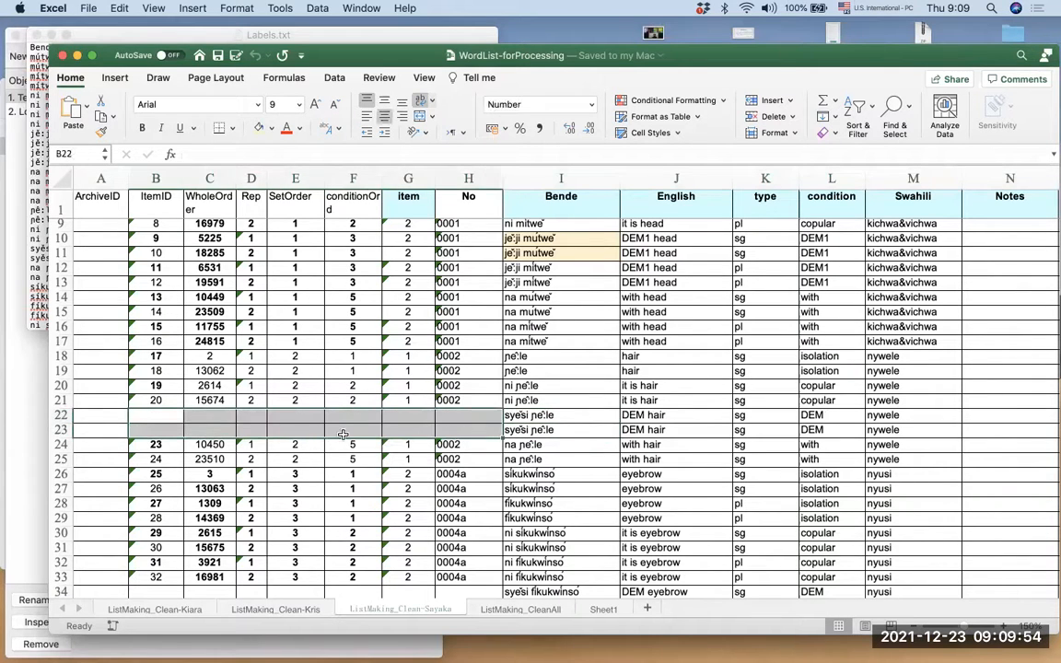
pyautogui.click(545, 430)
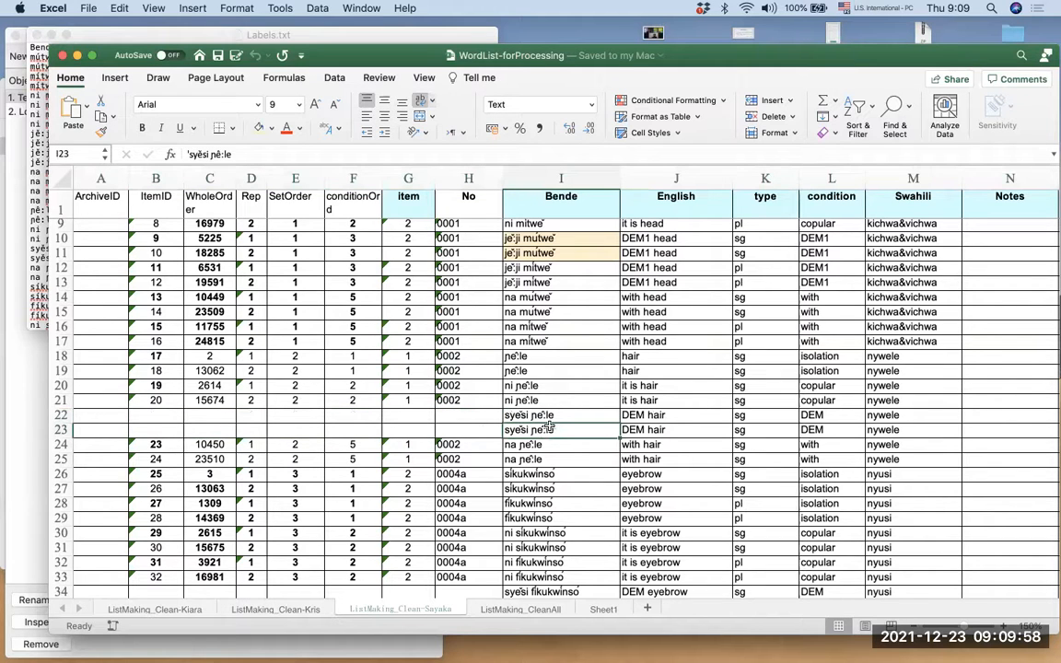
pyautogui.click(719, 416)
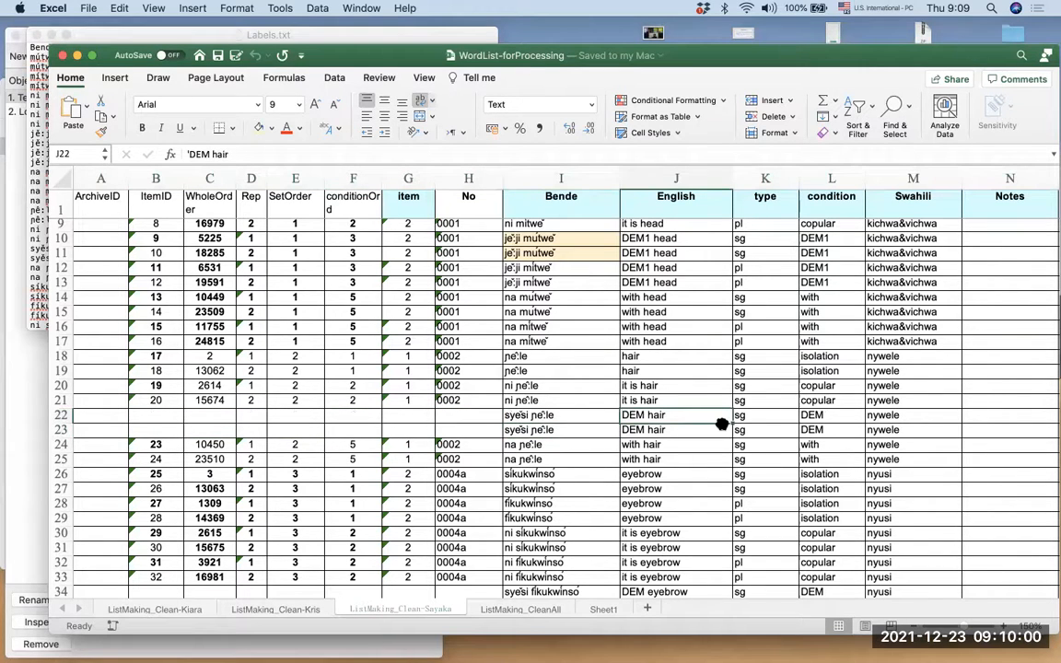
pyautogui.moveTo(691, 413); pyautogui.dragTo(908, 427)
pyautogui.rightClick(733, 429)
pyautogui.press('Escape')
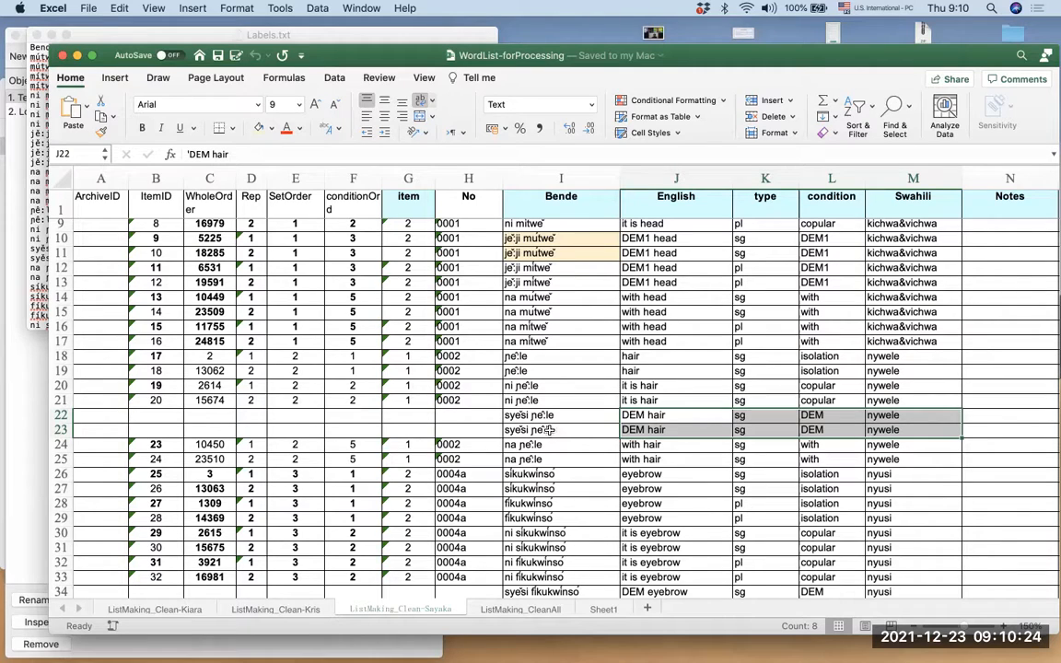
pyautogui.hotkey('ctrl', 'Up')
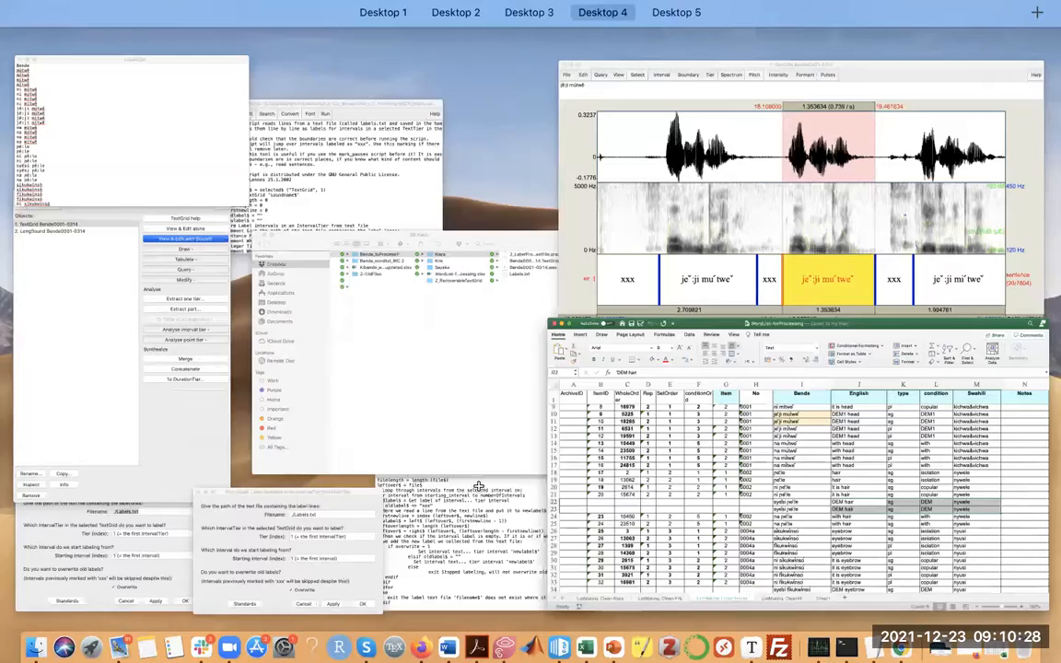
pyautogui.hotkey('ctrl', 'Up')
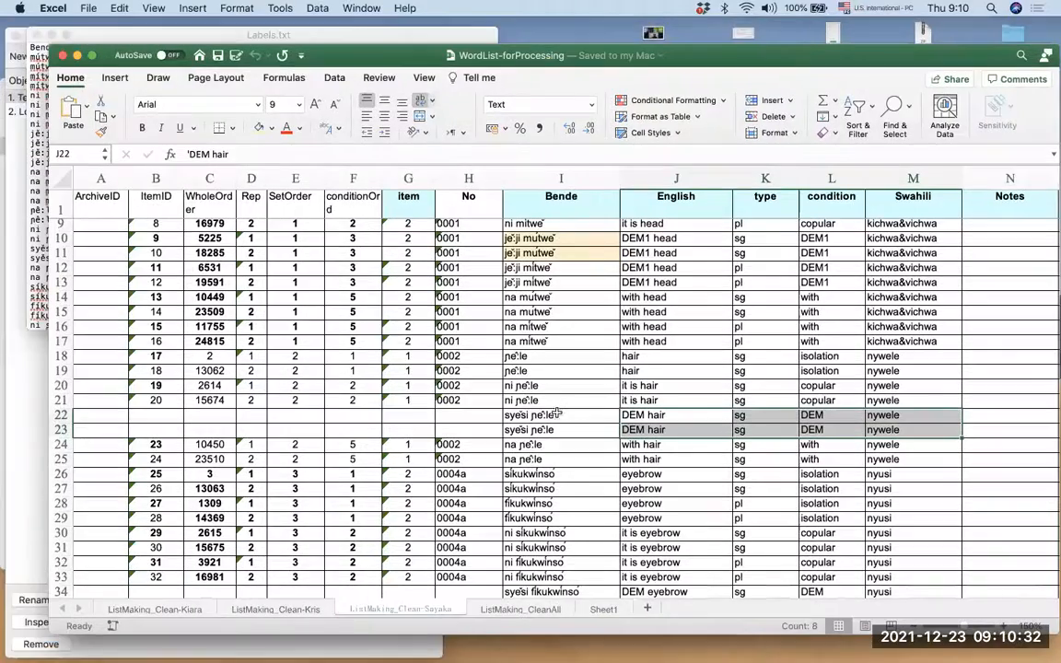
pyautogui.hotkey('ctrl', 'Up')
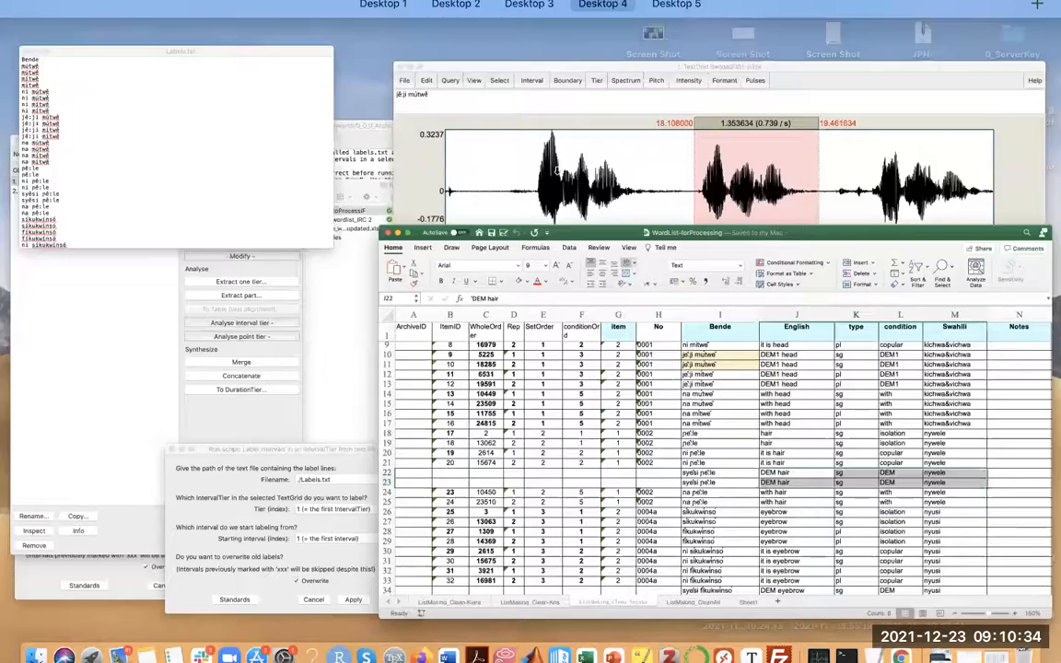
pyautogui.hotkey('ctrl', 'Up')
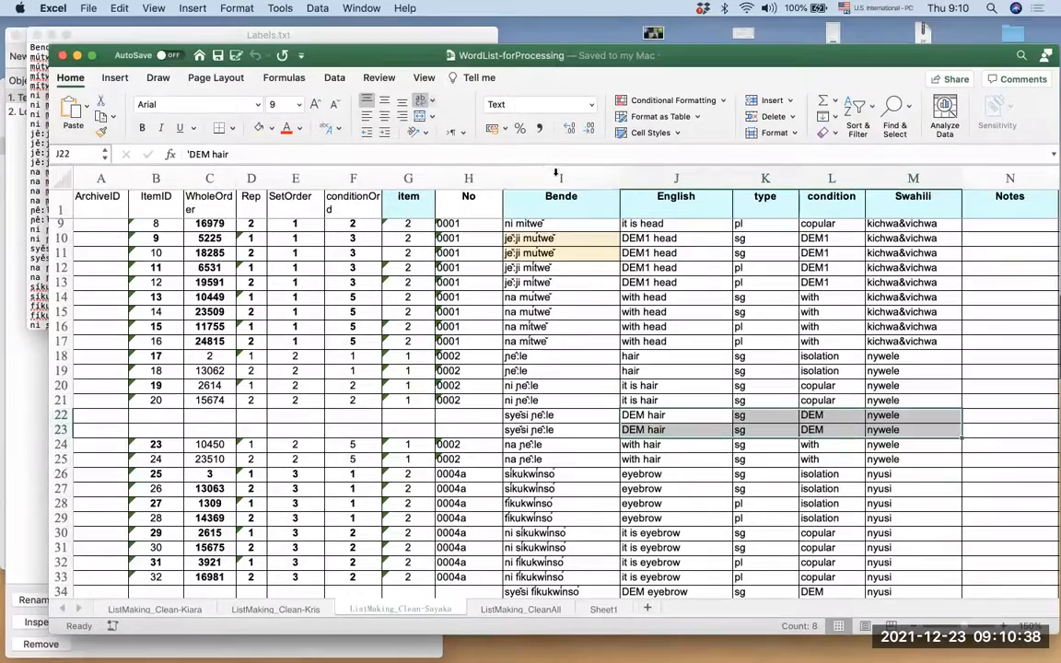
# Step: Copy the entire Bende column I from the word list
pyautogui.click(567, 184)
pyautogui.moveTo(556, 175); pyautogui.dragTo(554, 175)
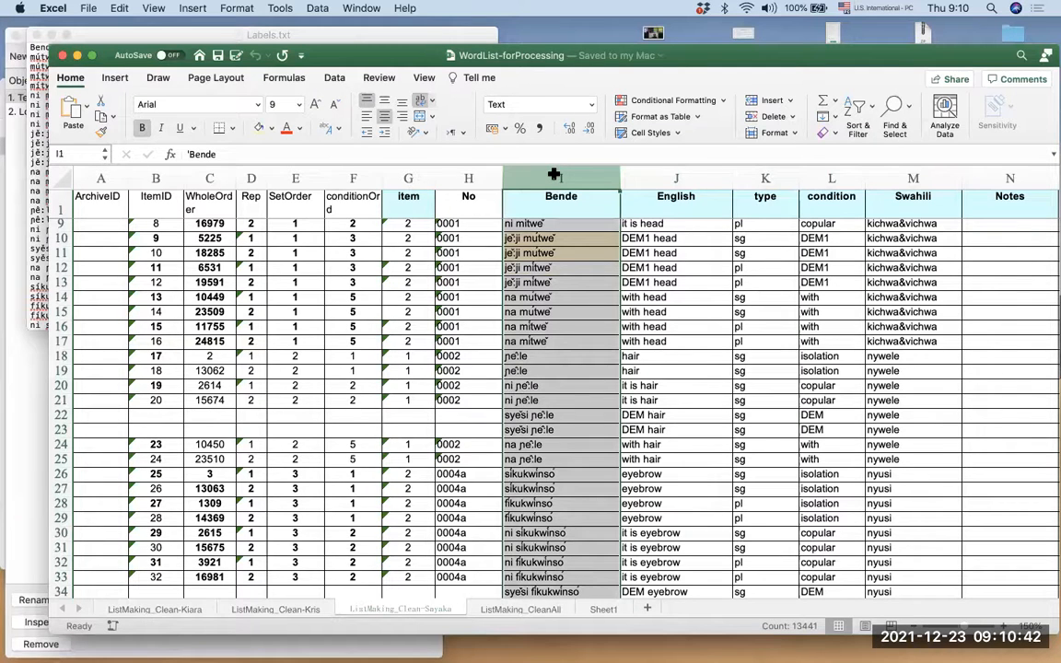
pyautogui.rightClick(555, 175)
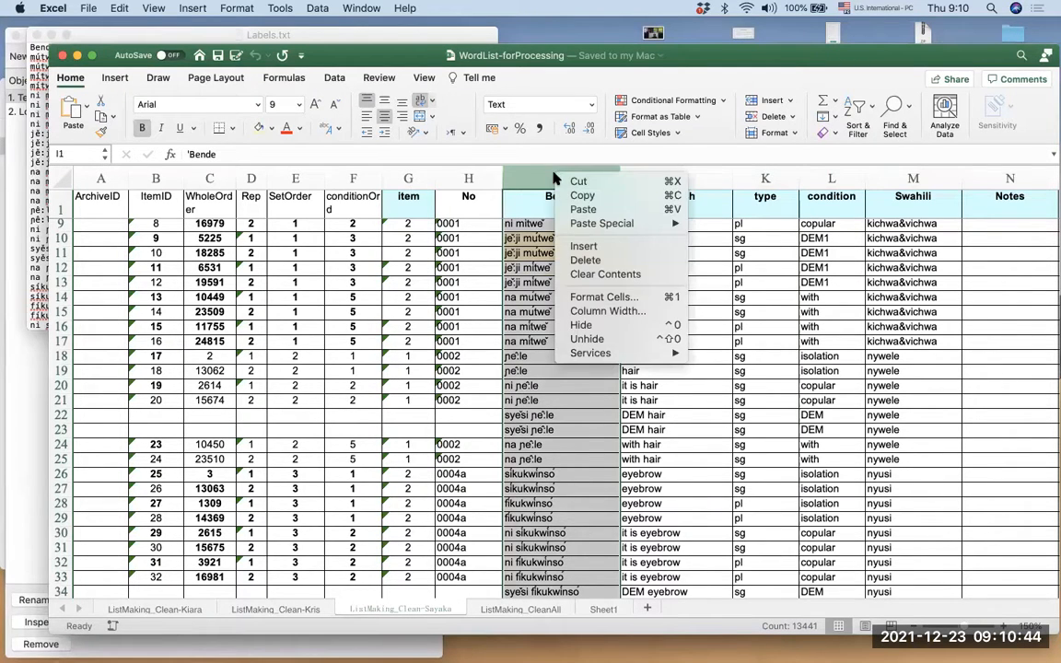
pyautogui.click(578, 195)
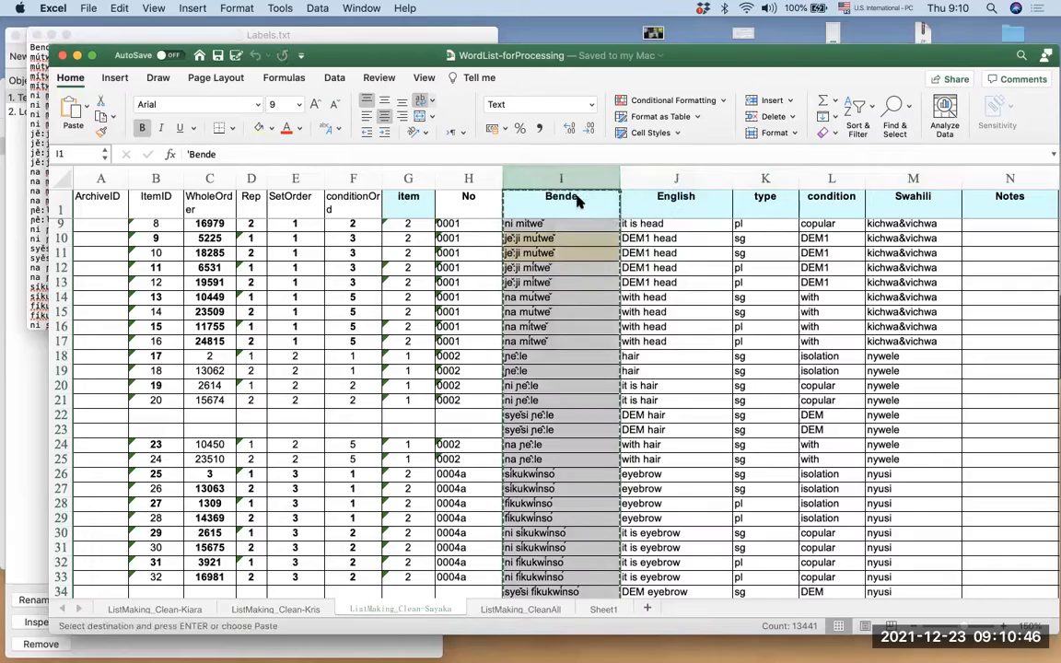
# Step: Switch to Labels.txt in TextEdit, replace its whole contents with the copied Bende column and save the file
pyautogui.hotkey('ctrl', 'Up')
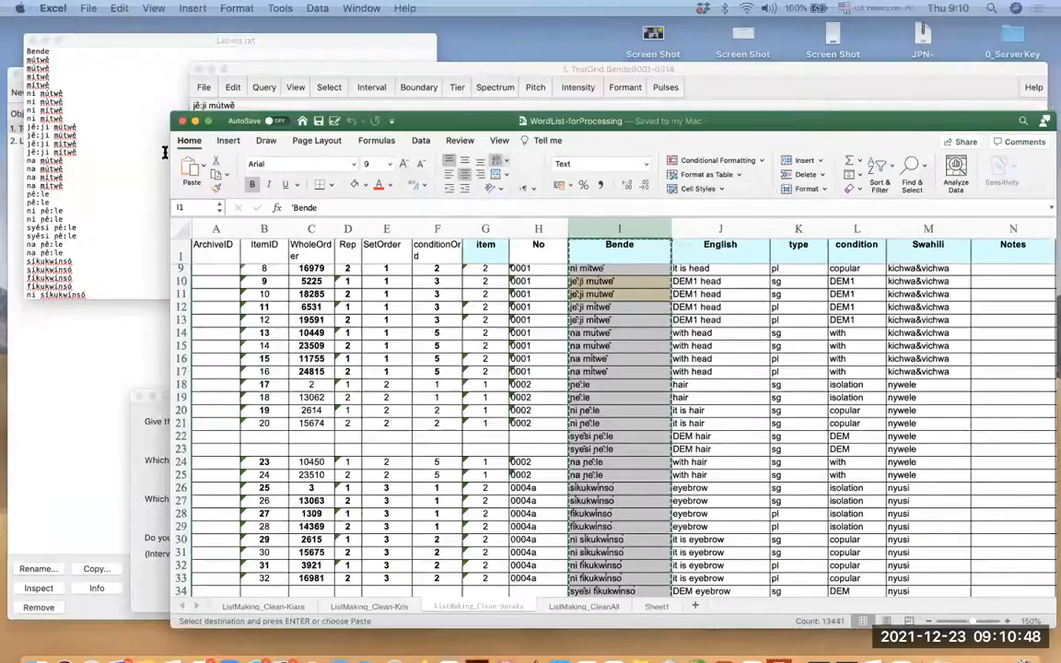
pyautogui.click(146, 144)
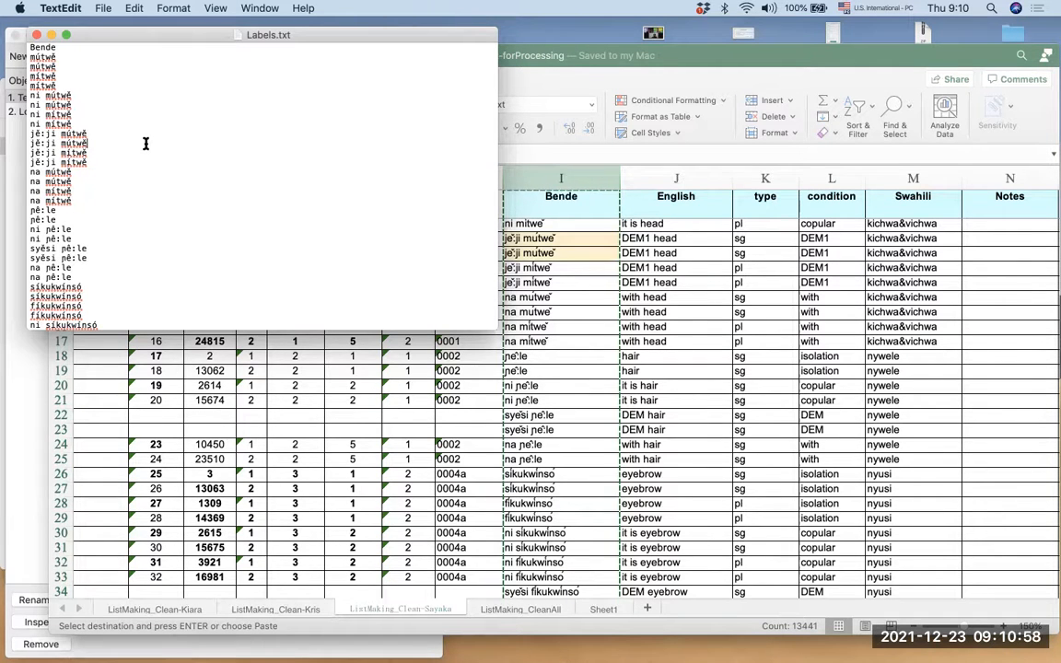
pyautogui.press('super+a')
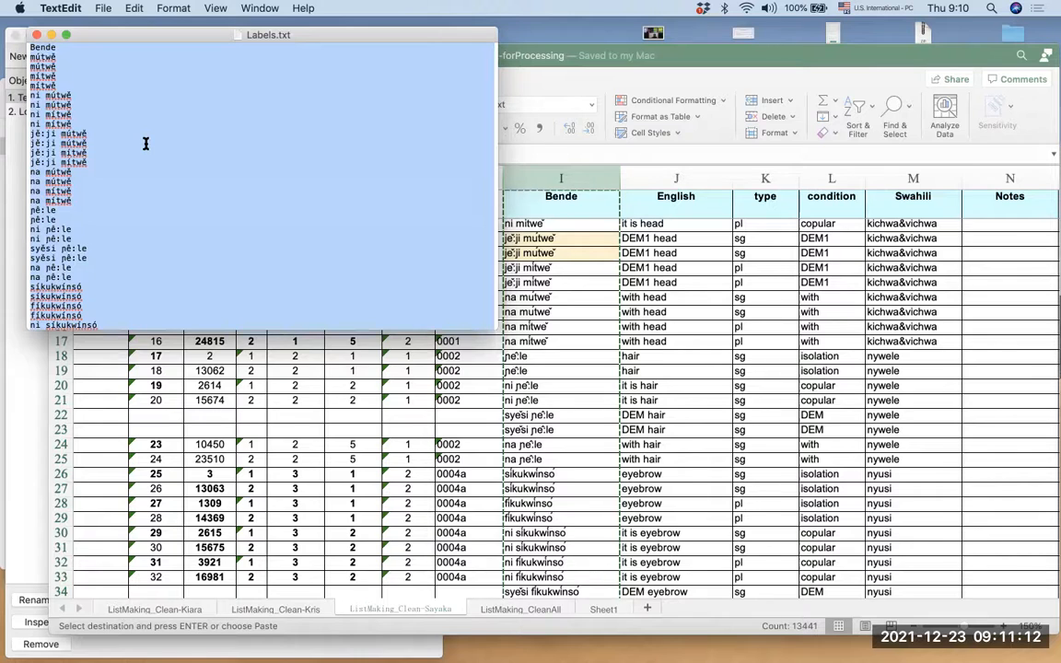
pyautogui.press('super+v')
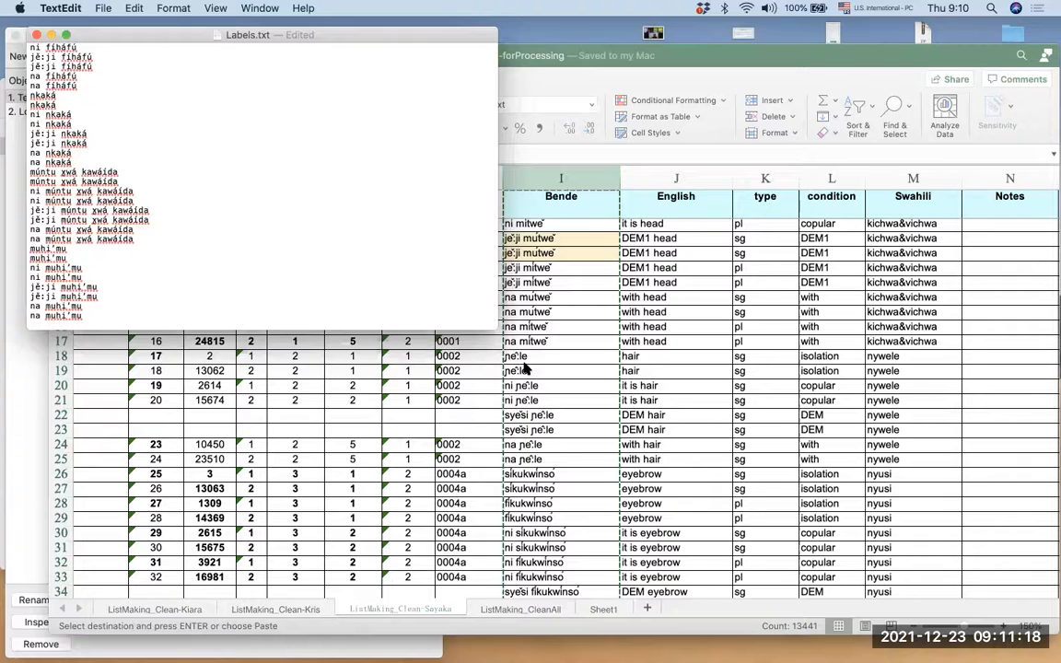
pyautogui.click(94, 316)
pyautogui.press('super+s')
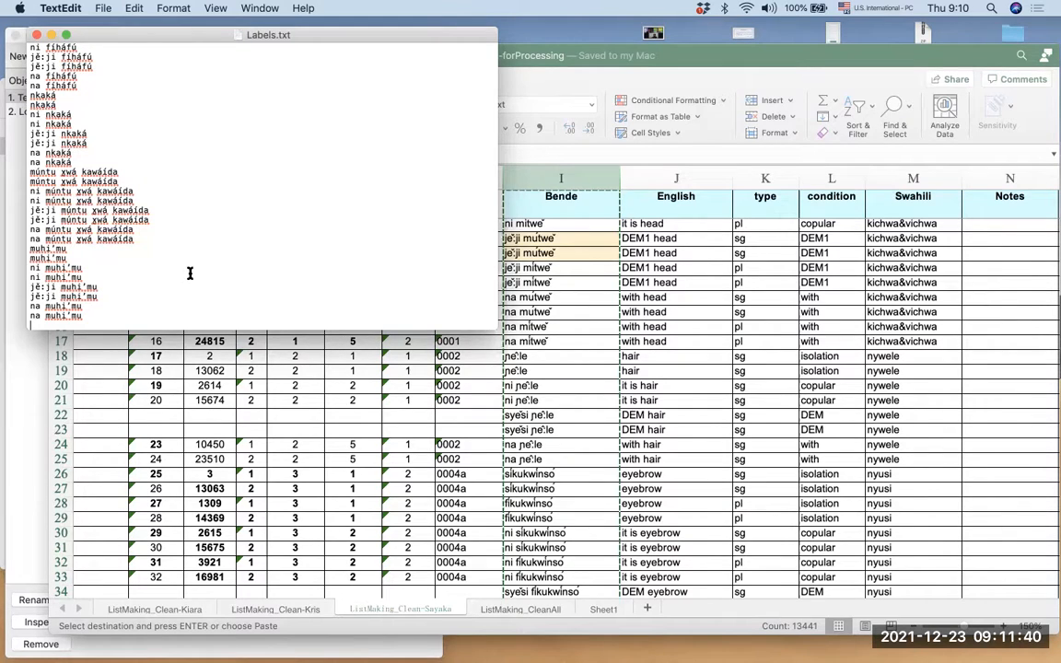
# Step: Return to the Excel word list and look through the Bende entries for hair and eyebrow
pyautogui.click(502, 281)
pyautogui.scroll(-3, 553, 394)
pyautogui.scroll(-2, 553, 394)
pyautogui.scroll(1, 555, 398)
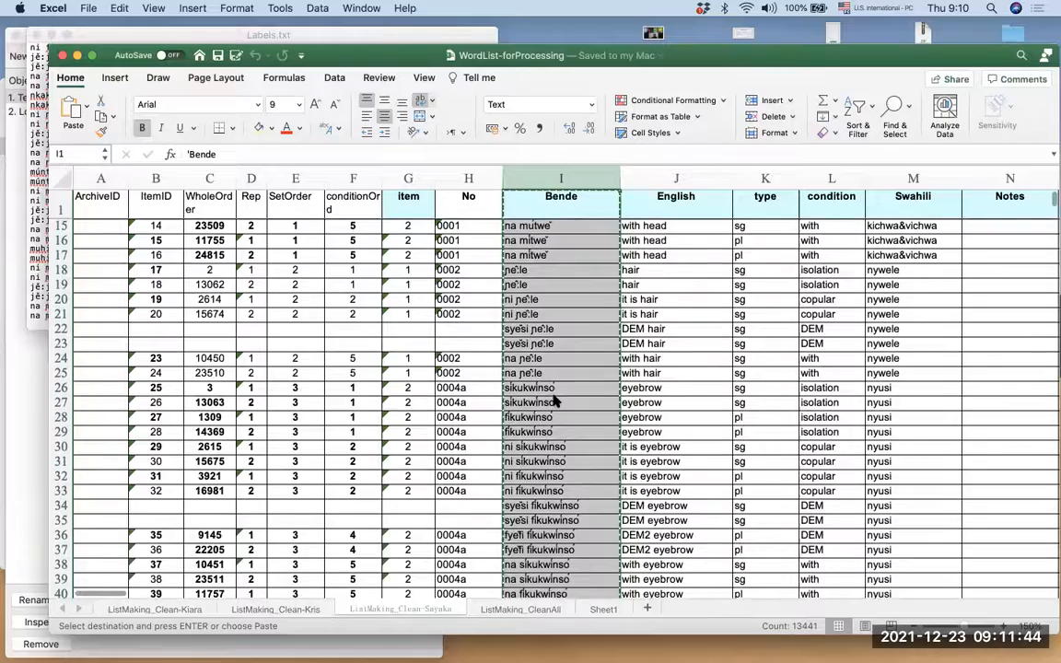
# Step: Switch to the TextGrid editor in Praat and play the second jě:ji mítwě interval
pyautogui.hotkey('ctrl', 'Up')
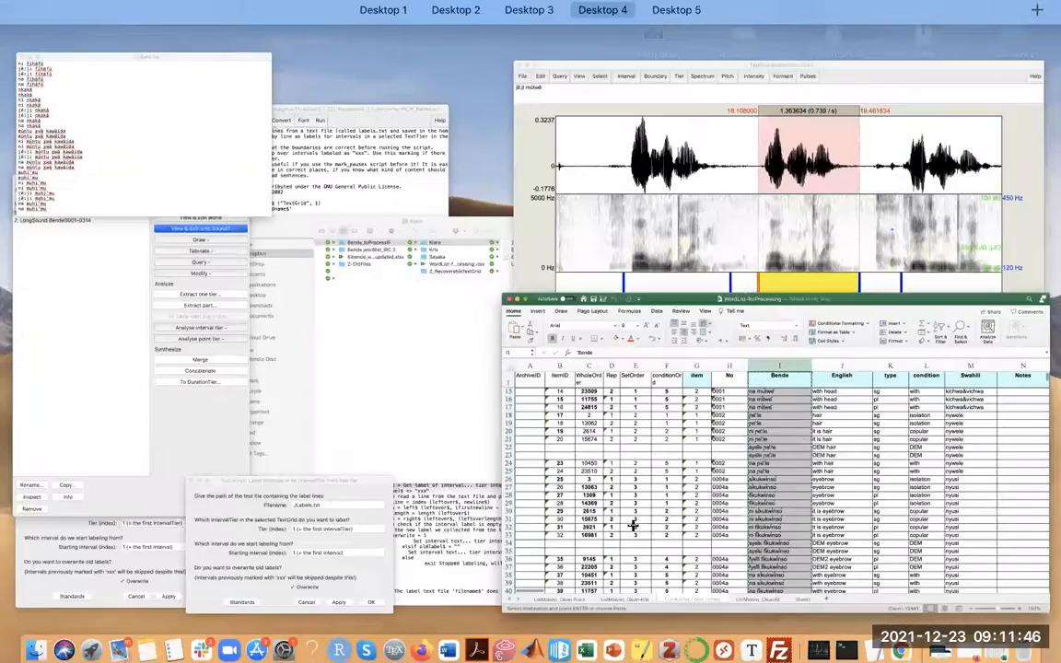
pyautogui.click(737, 230)
pyautogui.hscroll(3, 619, 521)
pyautogui.click(606, 514)
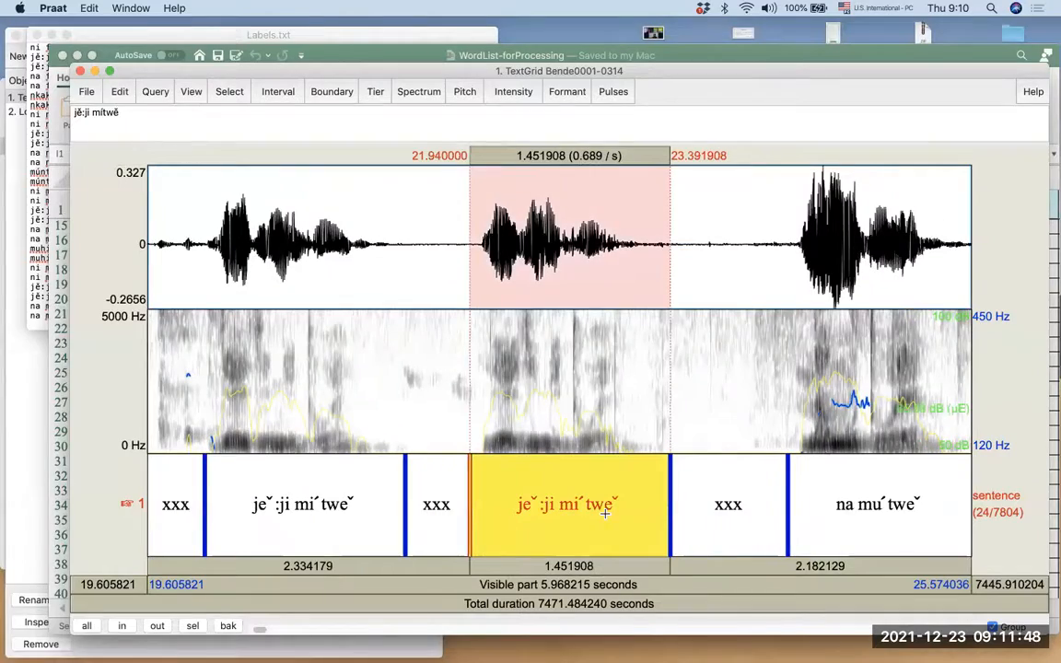
pyautogui.click(604, 568)
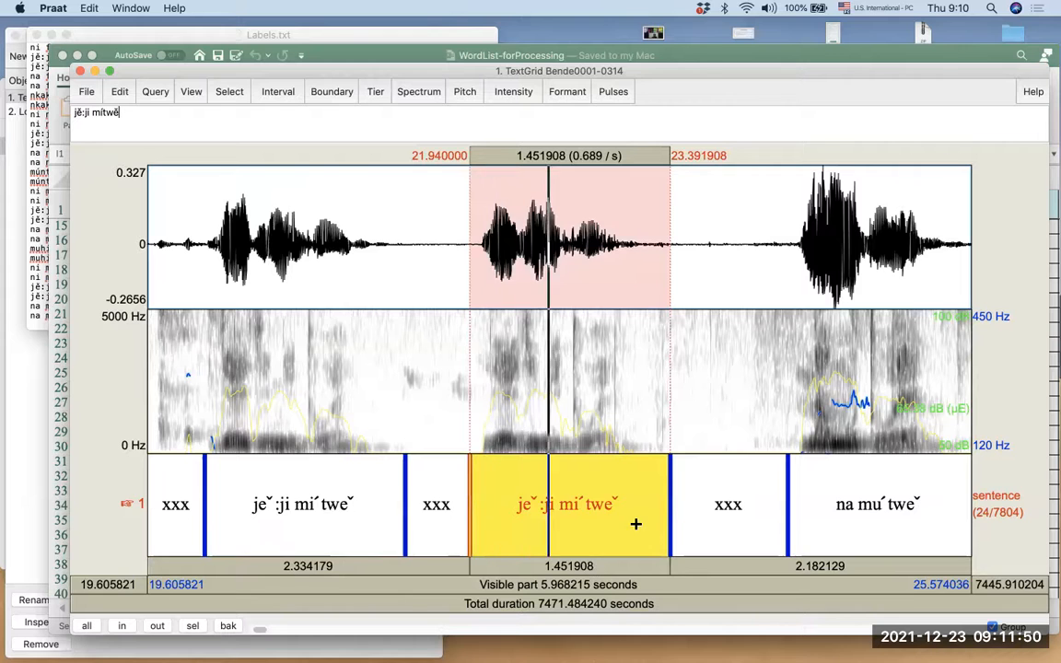
# Step: Check the labels against the audio at the second na mútwě interval and the second na mítwě interval
pyautogui.hscroll(3, 635, 523)
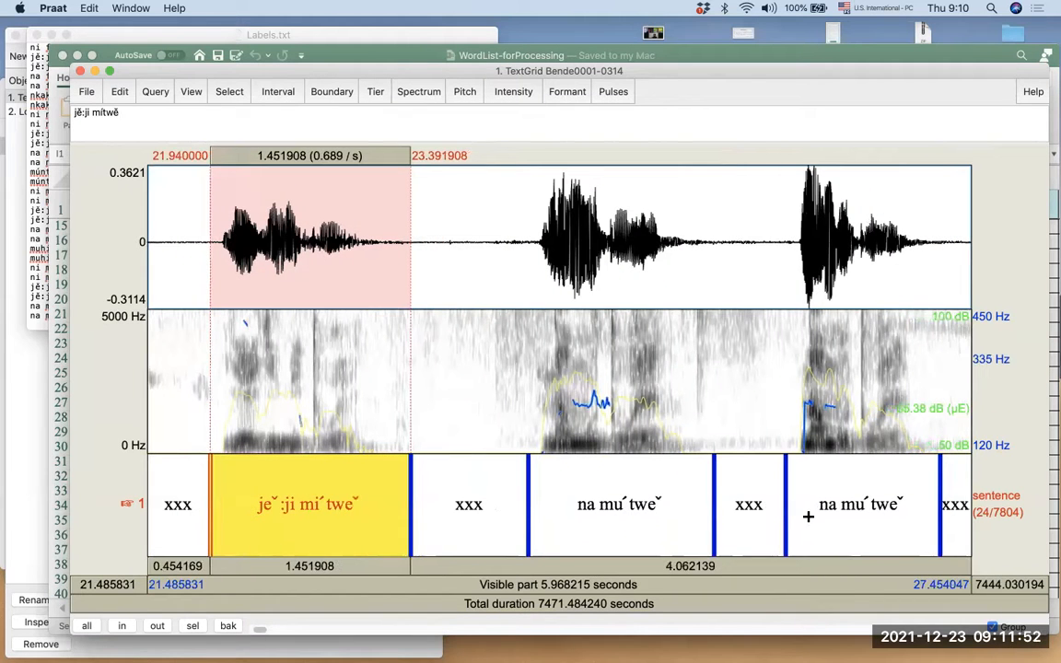
pyautogui.click(808, 510)
pyautogui.hscroll(3, 822, 571)
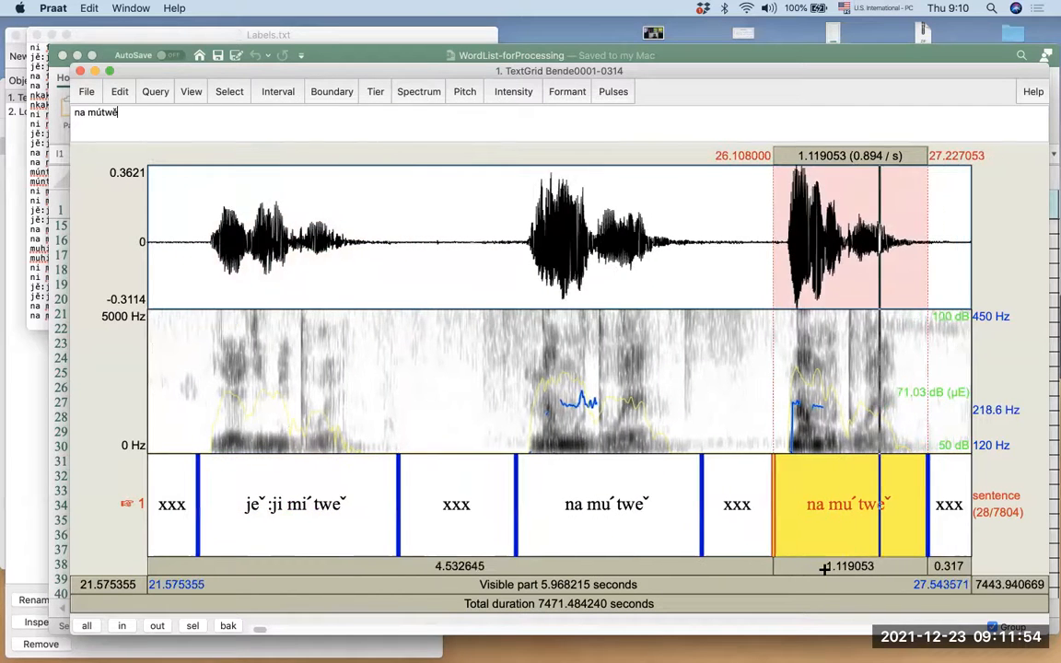
pyautogui.hscroll(2, 825, 570)
pyautogui.click(728, 545)
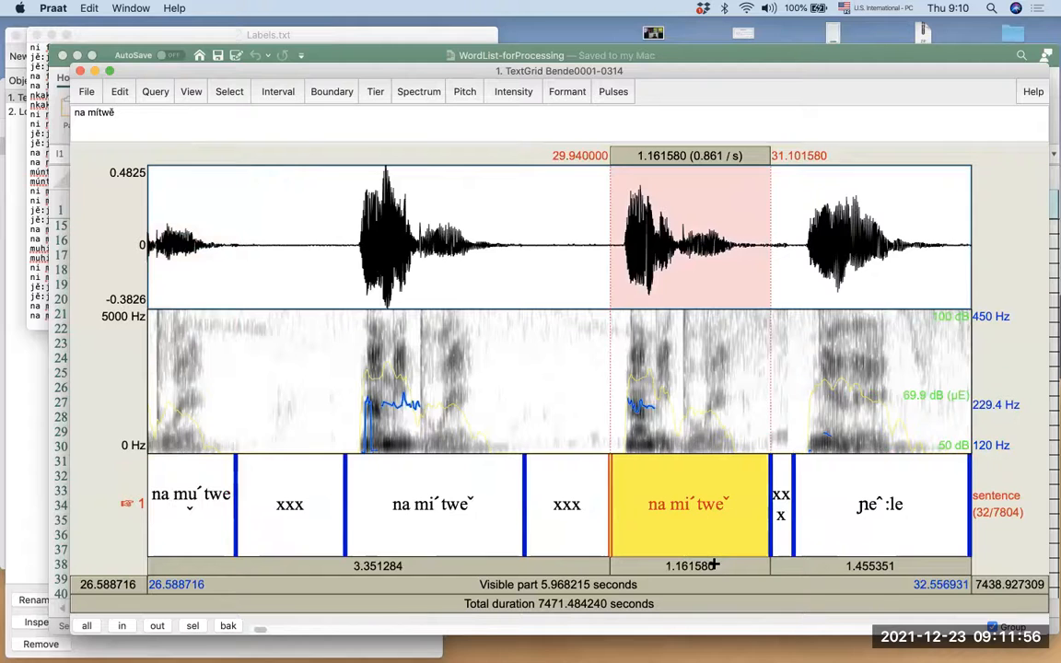
# Step: Check the labels against the audio at the second ɲê:le interval and the second ni ɲê:le interval
pyautogui.hscroll(3, 725, 541)
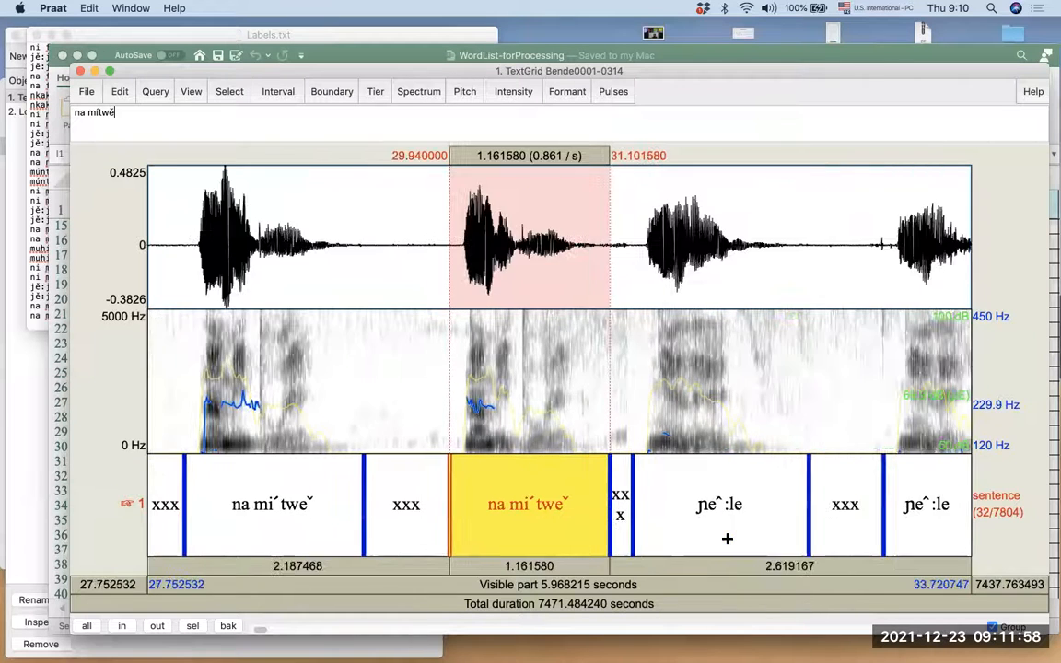
pyautogui.hscroll(1, 728, 539)
pyautogui.click(659, 534)
pyautogui.press('Tab')
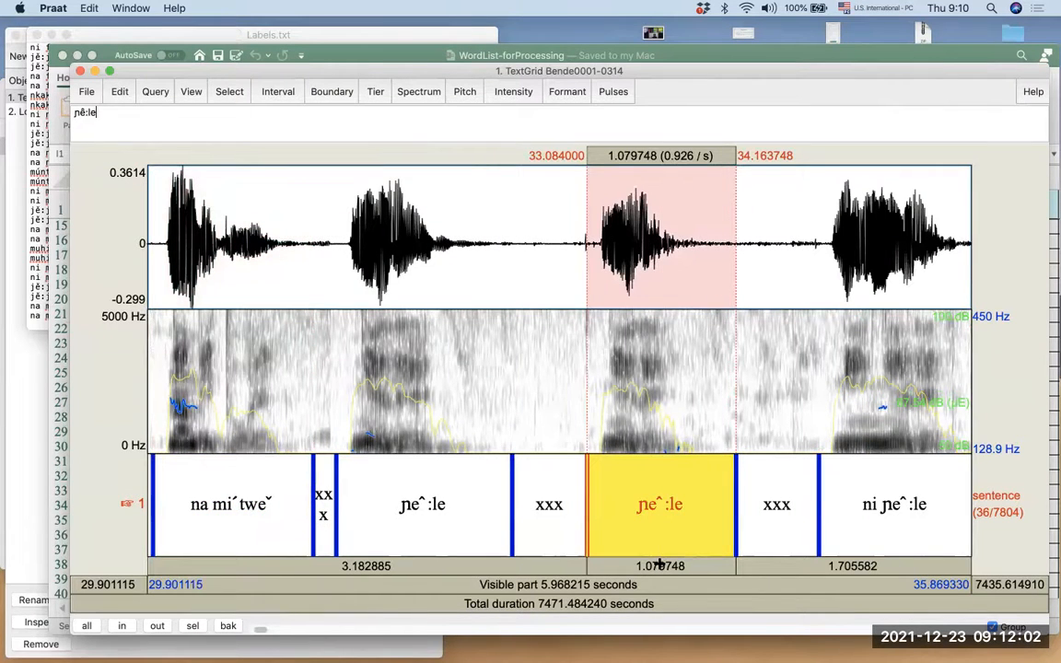
pyautogui.hscroll(3, 654, 544)
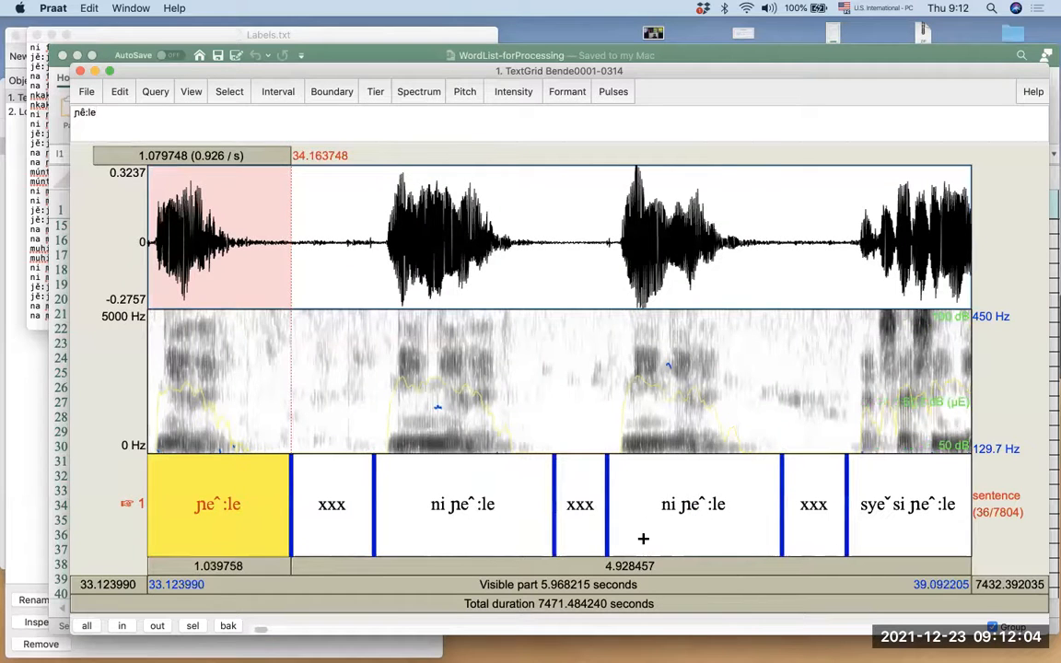
pyautogui.click(643, 539)
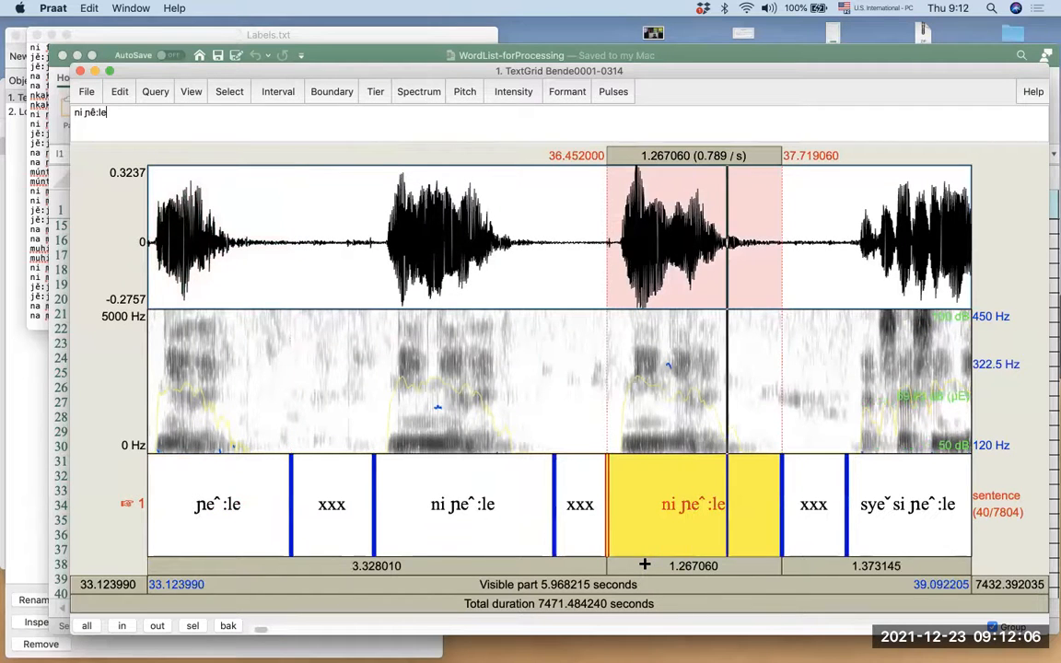
# Step: Play the second syěsi ɲê:le interval and the second na ɲê:le interval to check their labels
pyautogui.hscroll(3, 645, 565)
pyautogui.click(789, 558)
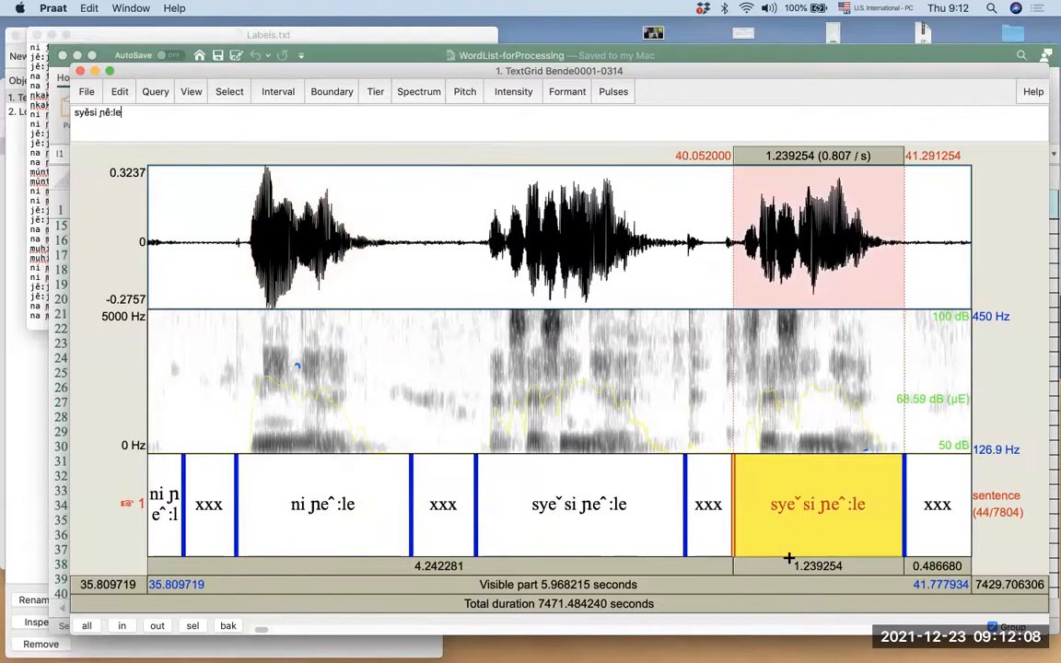
pyautogui.click(786, 566)
pyautogui.hscroll(5, 786, 565)
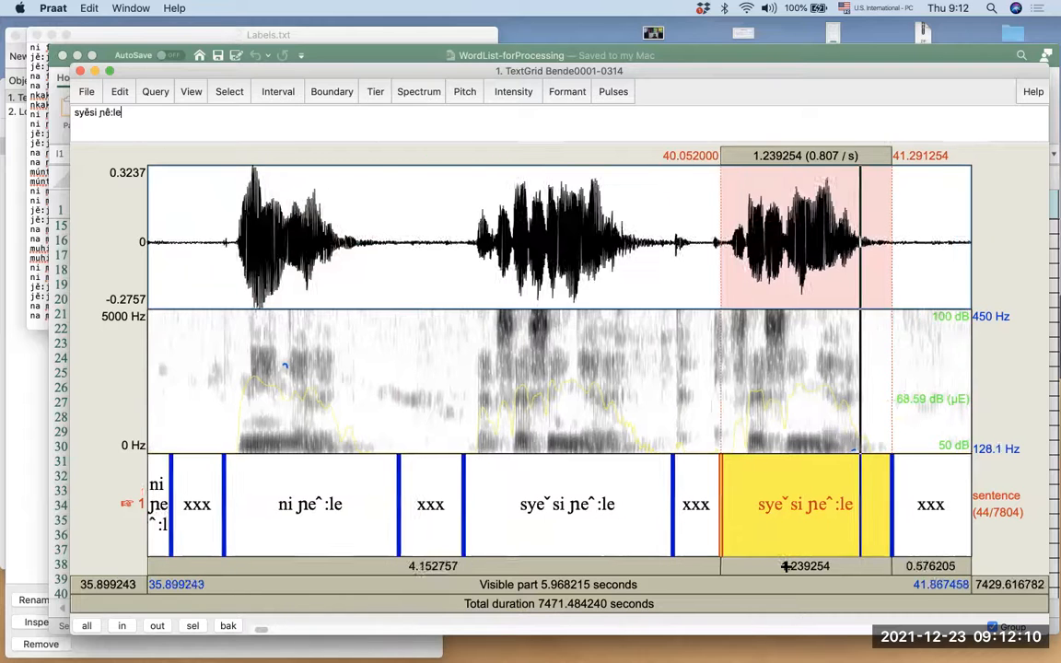
pyautogui.click(743, 533)
pyautogui.click(800, 565)
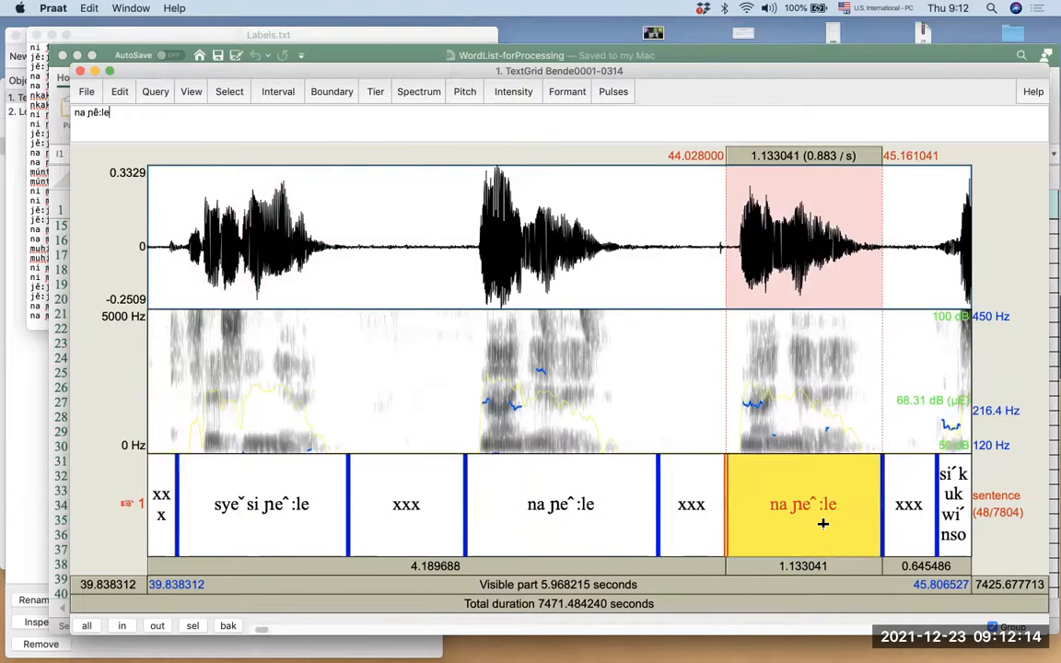
# Step: Play the first síkukwínsó and second fíkukwínsó intervals to check their labels, and bring up the overview of open windows
pyautogui.hscroll(3, 753, 521)
pyautogui.click(751, 519)
pyautogui.click(739, 567)
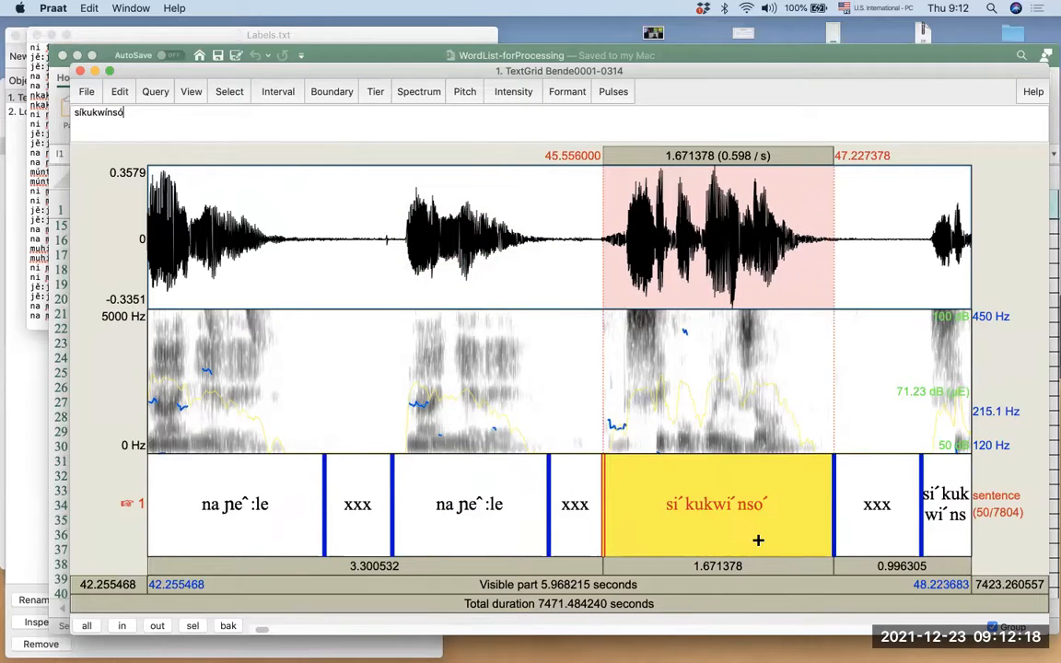
pyautogui.hscroll(4, 759, 541)
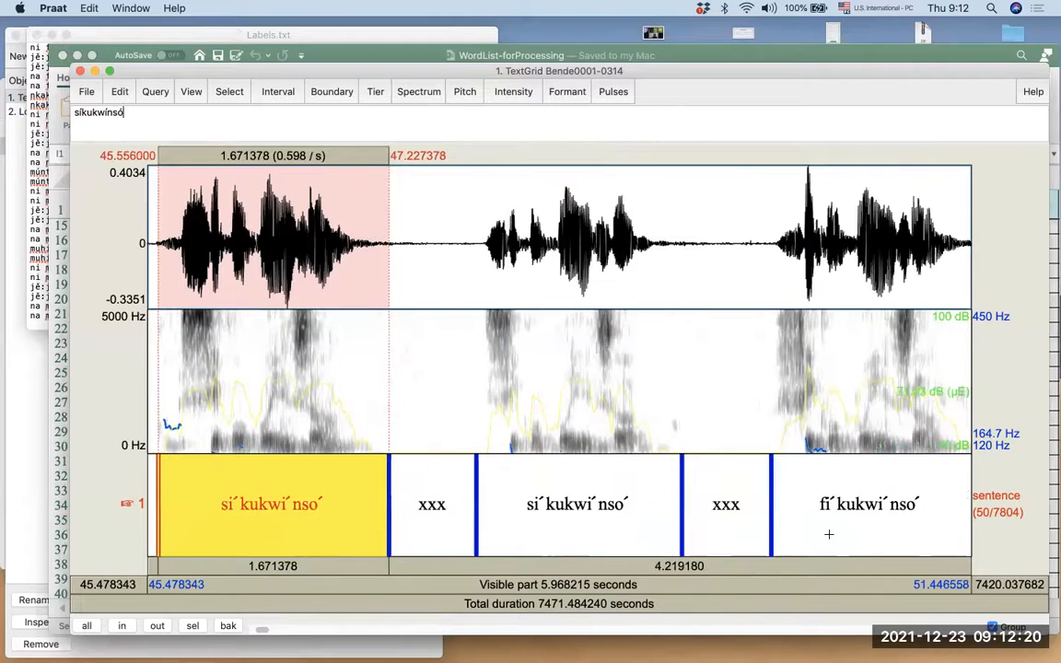
pyautogui.hscroll(3, 828, 536)
pyautogui.click(826, 542)
pyautogui.click(826, 567)
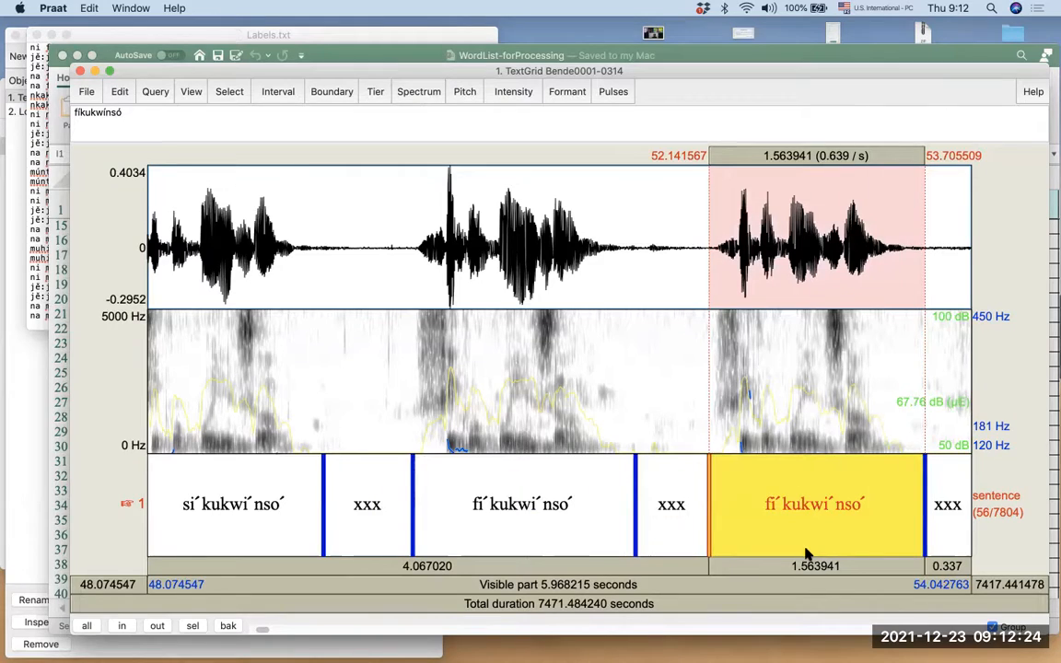
pyautogui.hotkey('ctrl', 'Up')
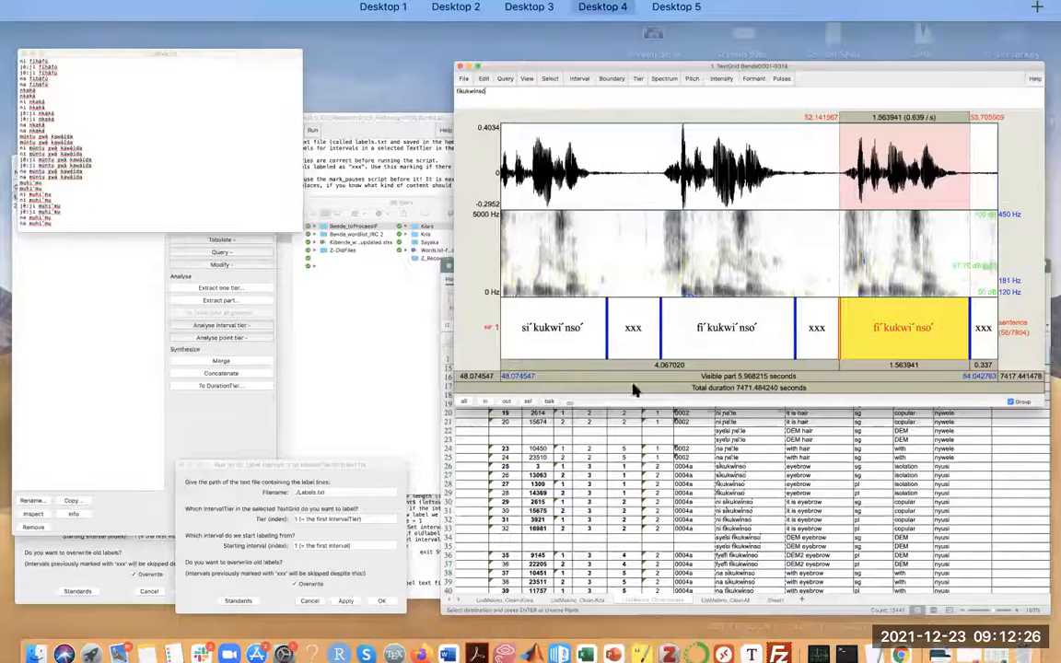
# Step: Review the ListMaking_Clean-Kiara, Kris and Sayaka sheets of the WordList-forProcessing workbook in Excel, and return to the Bende0001-0314 TextGrid in Praat
pyautogui.click(640, 427)
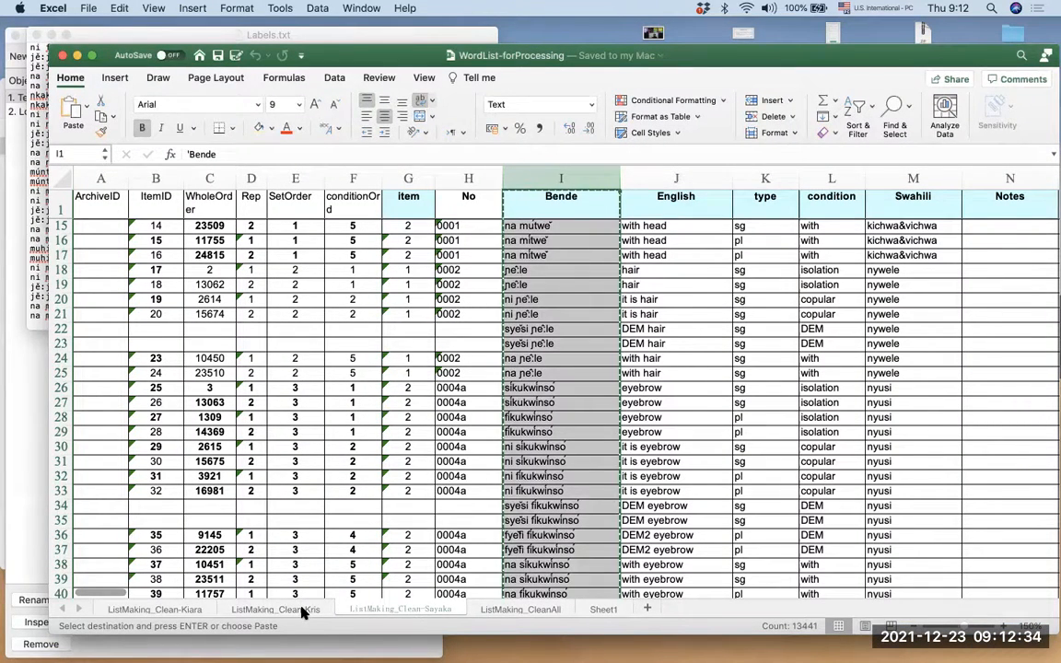
pyautogui.click(171, 611)
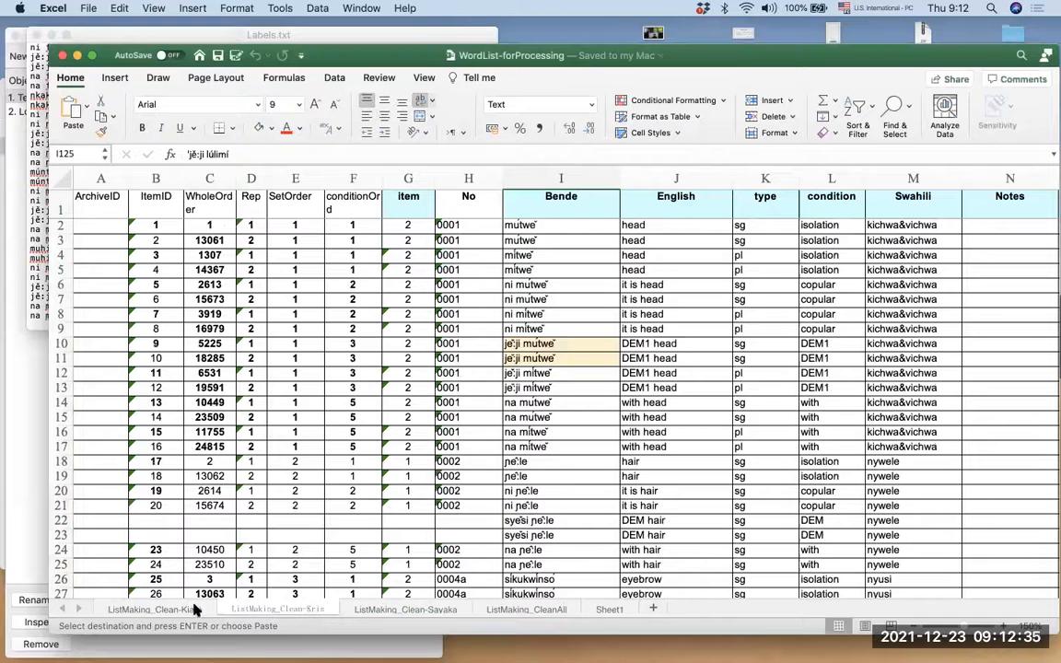
pyautogui.click(281, 613)
pyautogui.click(368, 612)
pyautogui.click(155, 610)
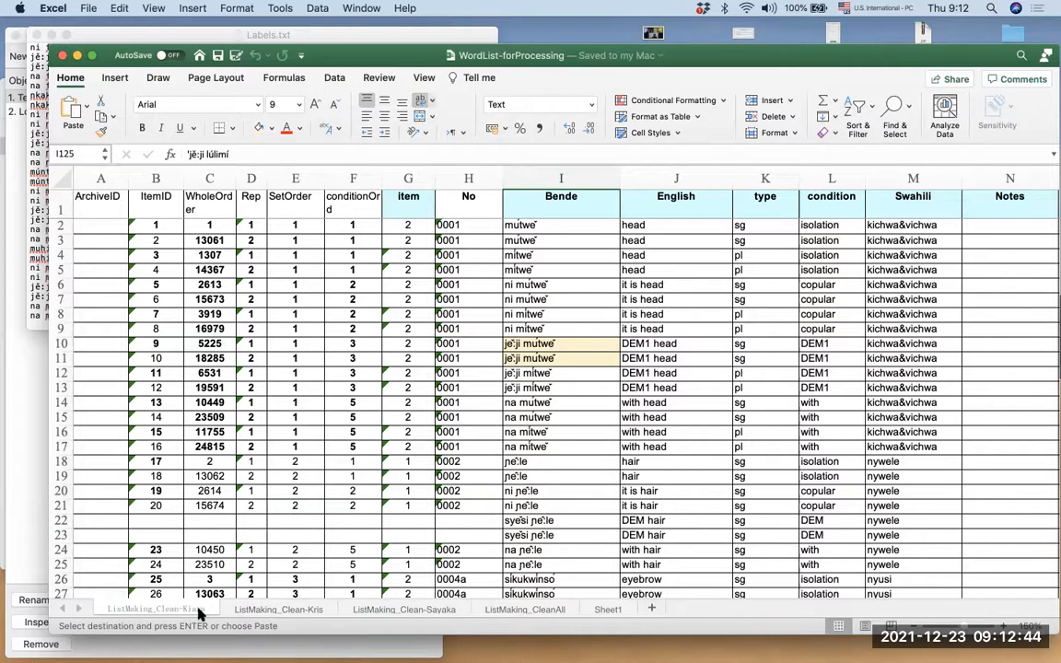
pyautogui.click(288, 610)
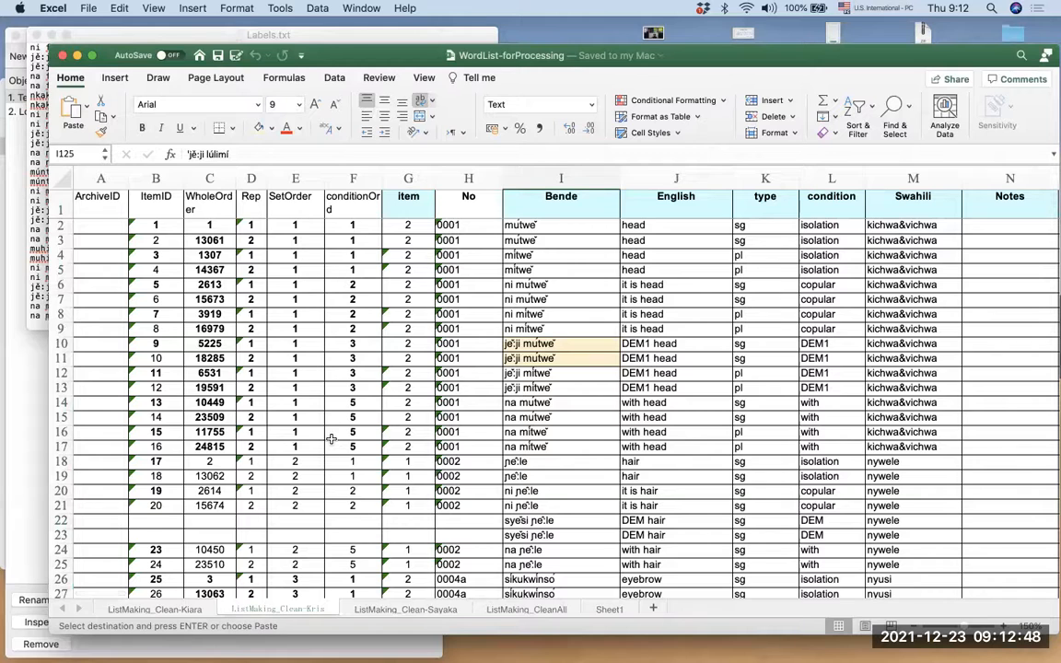
pyautogui.click(417, 611)
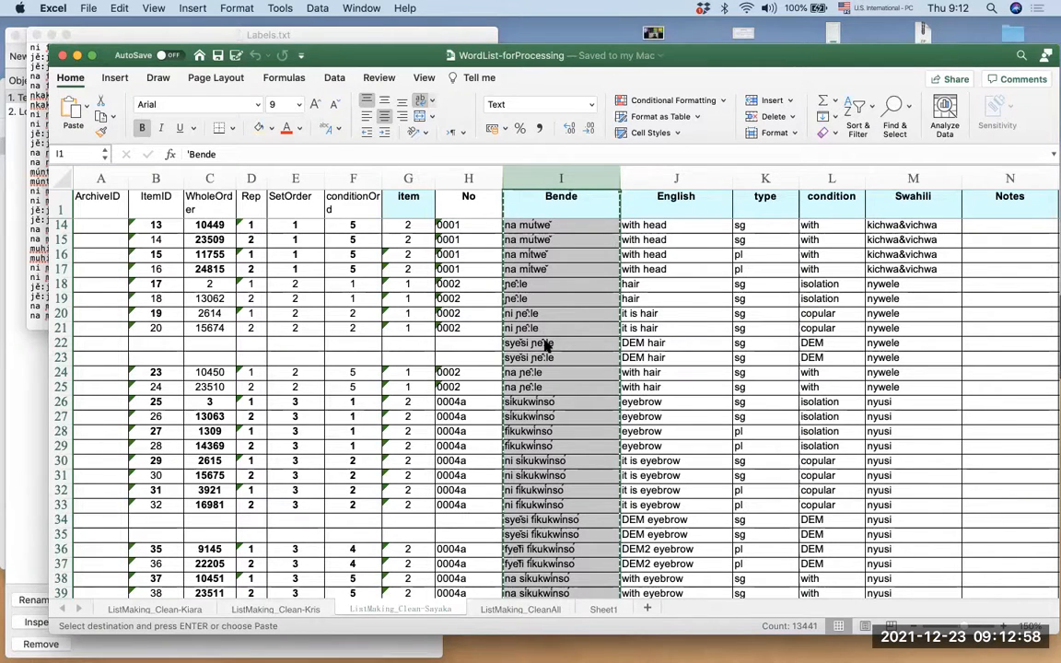
pyautogui.hotkey('ctrl', 'Up')
pyautogui.click(636, 293)
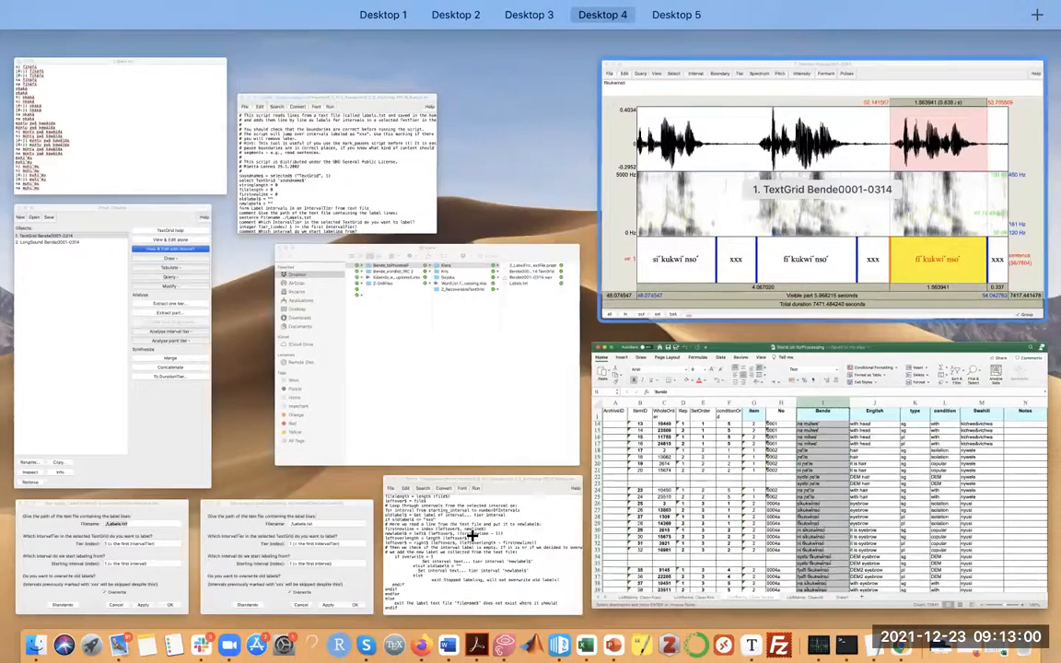